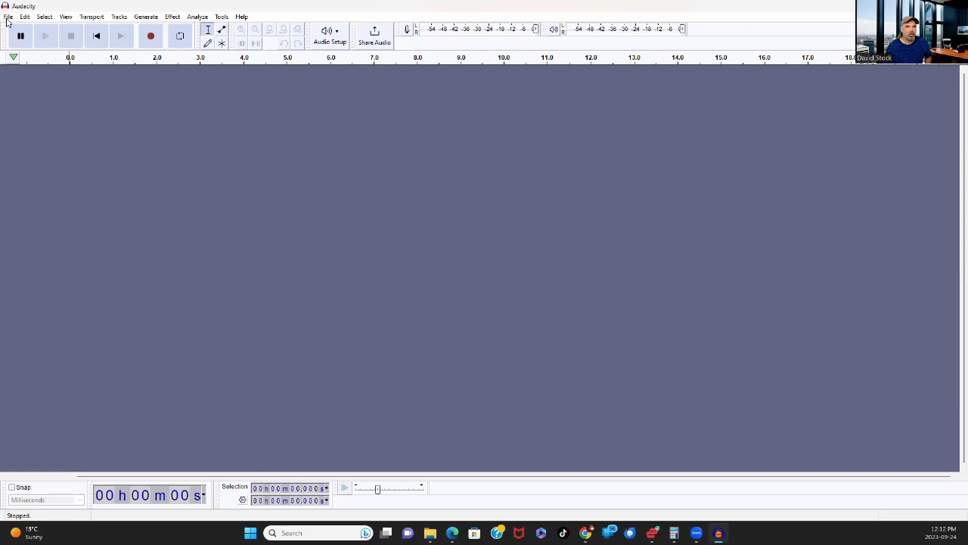
Step: Open the HCI M4A voice recording from the Downloads folder
click(7, 17)
click(28, 40)
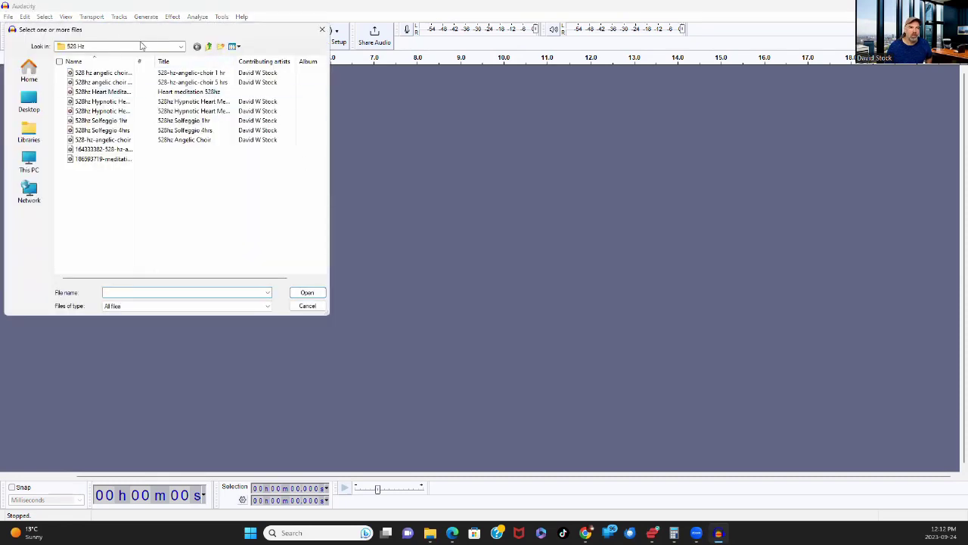
click(181, 47)
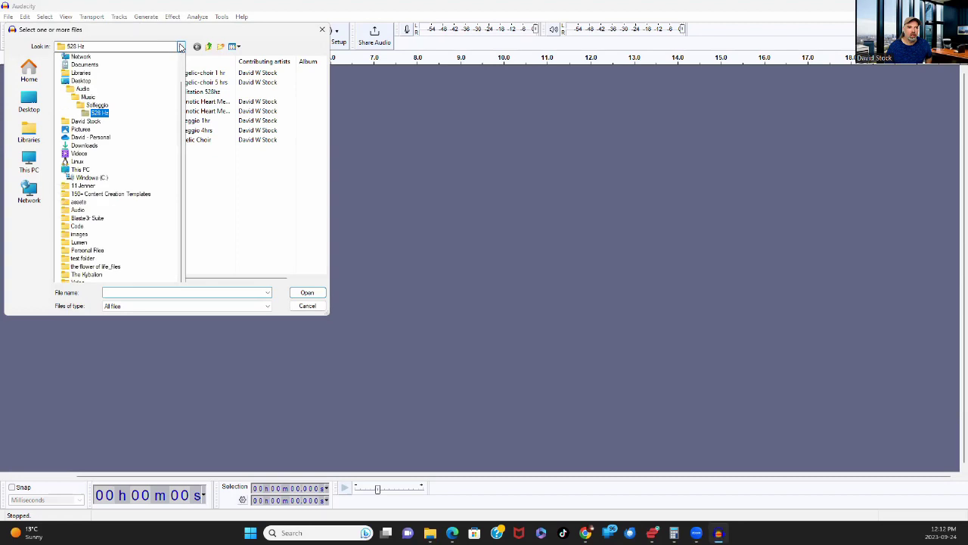
click(82, 146)
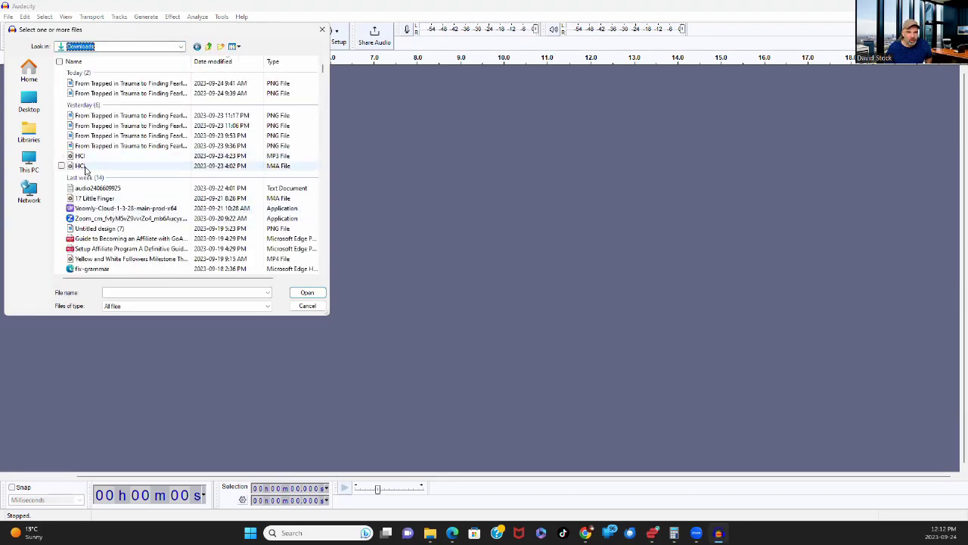
click(84, 167)
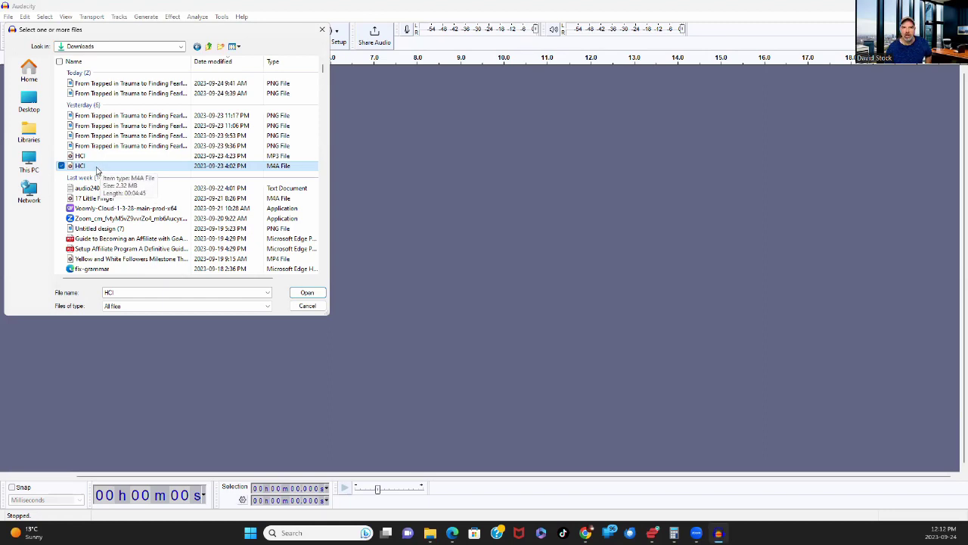
click(96, 171)
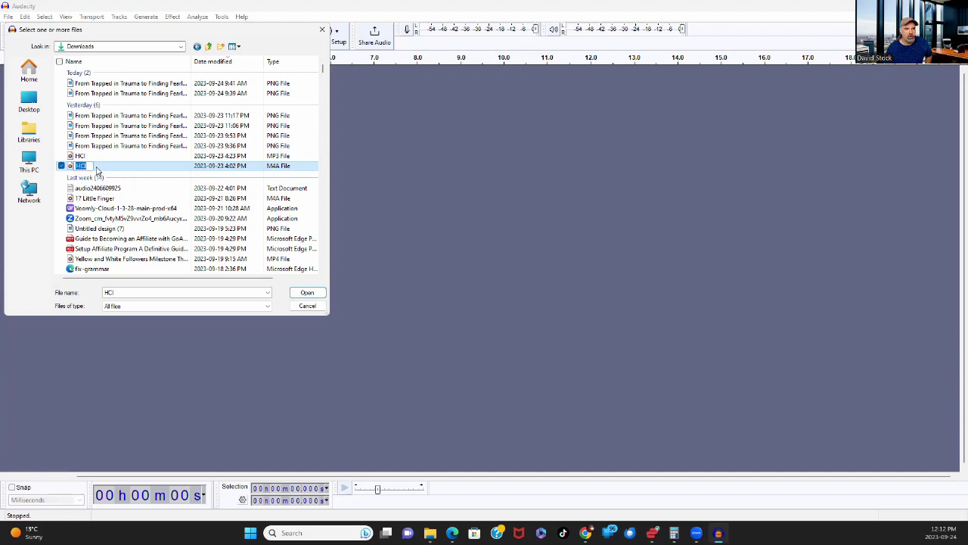
click(132, 165)
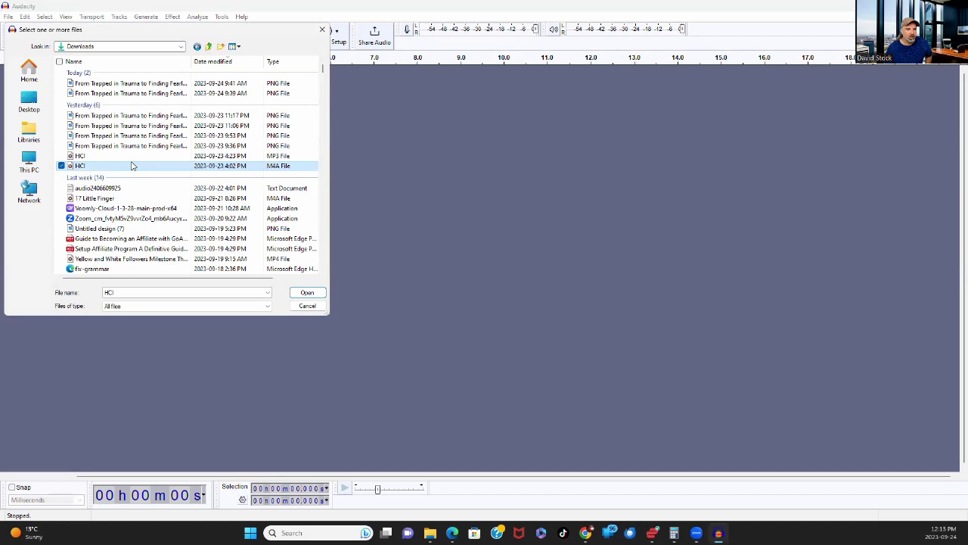
double_click(131, 168)
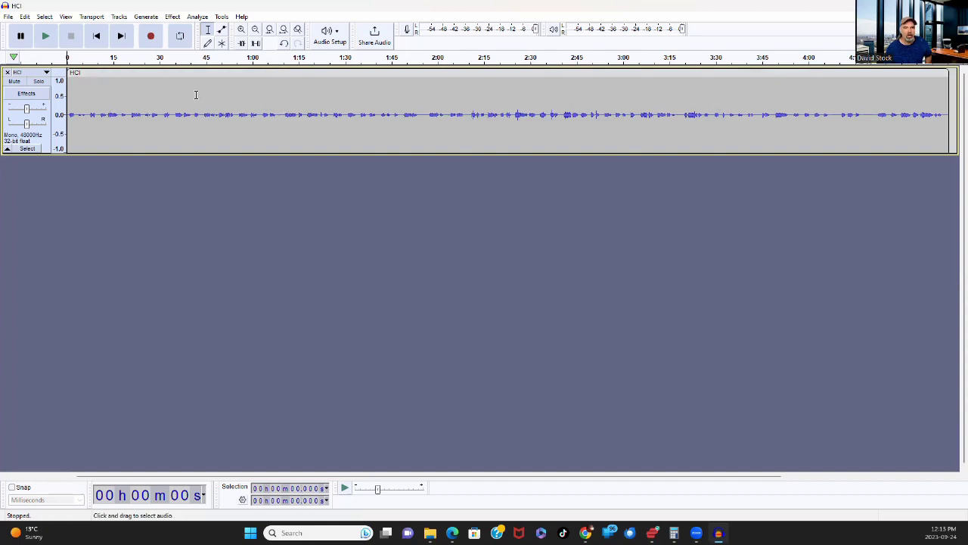
Step: Amplify the entire voice track by 17.466 dB so its new peak is 0.0 dB
key(ctrl+a)
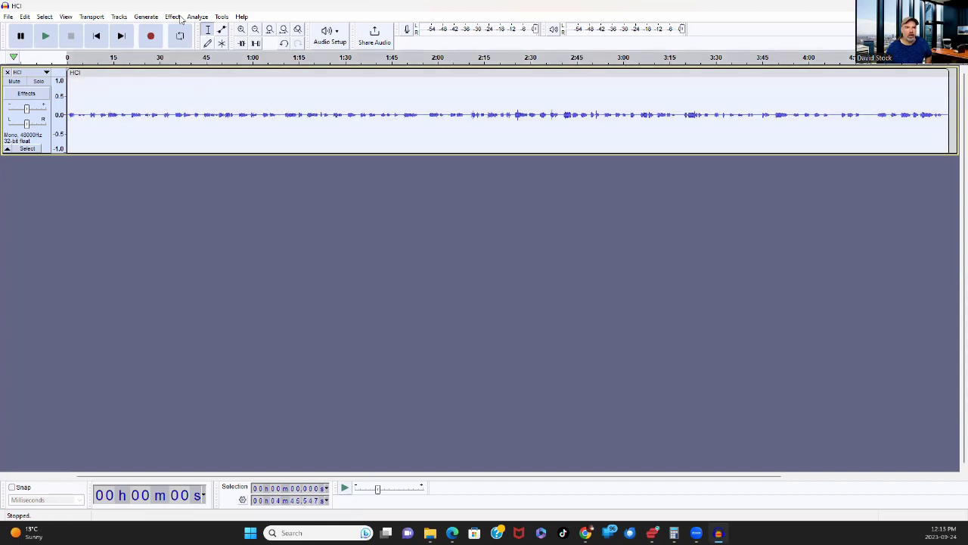
click(172, 17)
mouse_move(241, 75)
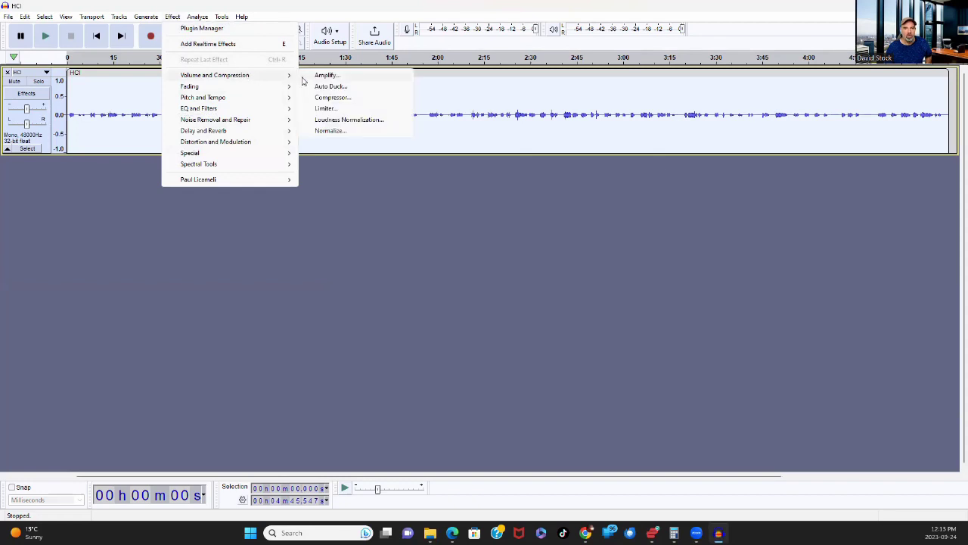
click(331, 75)
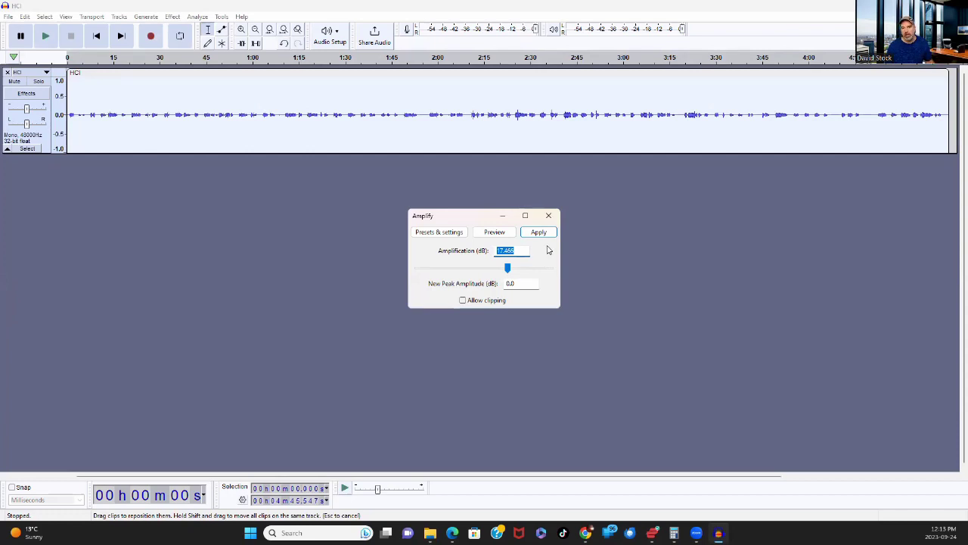
click(539, 232)
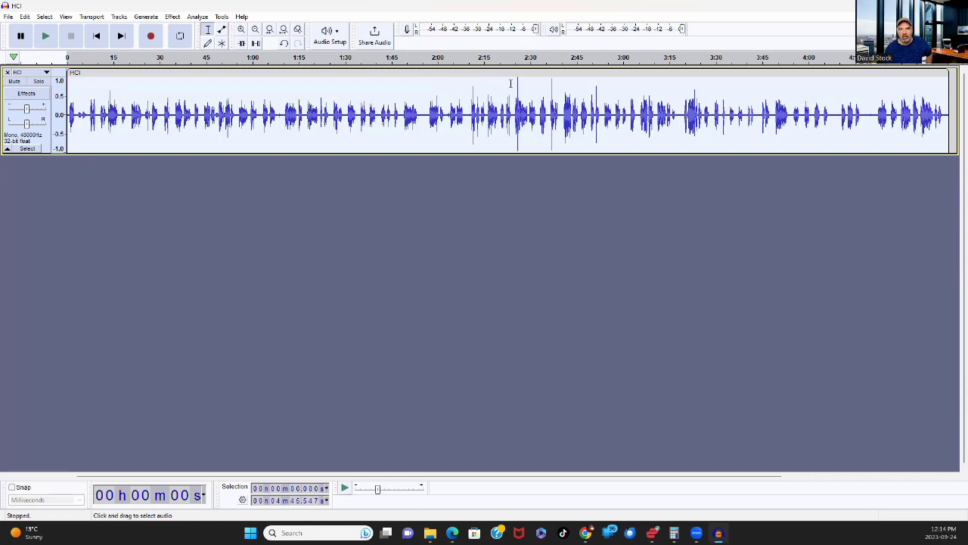
Step: Play the amplified voice from 2:25, pause it, and move the position to about 2:35
click(517, 84)
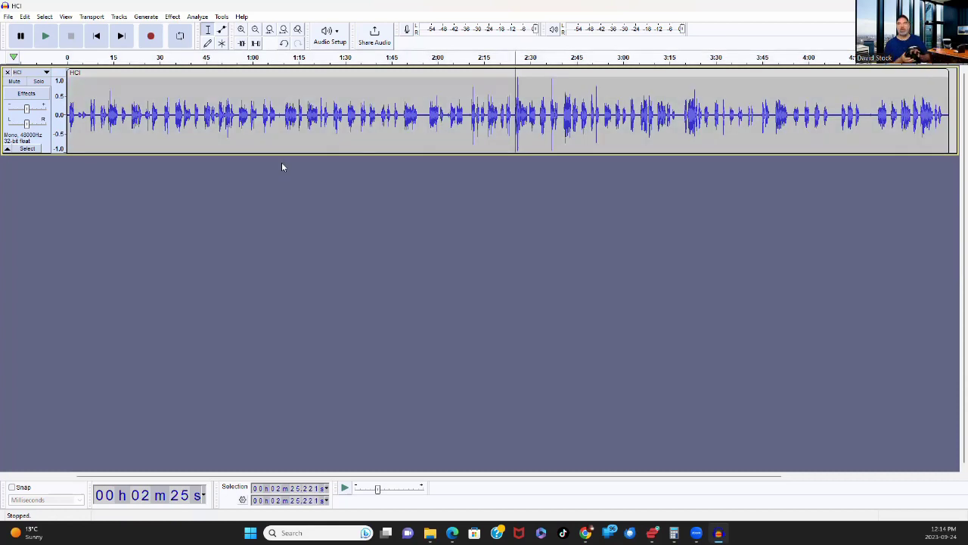
key(space)
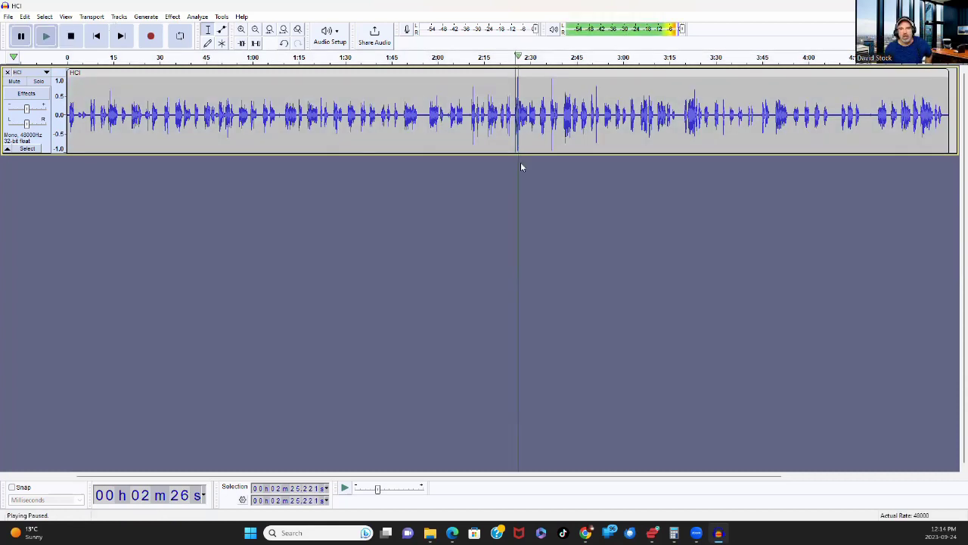
key(p)
click(548, 80)
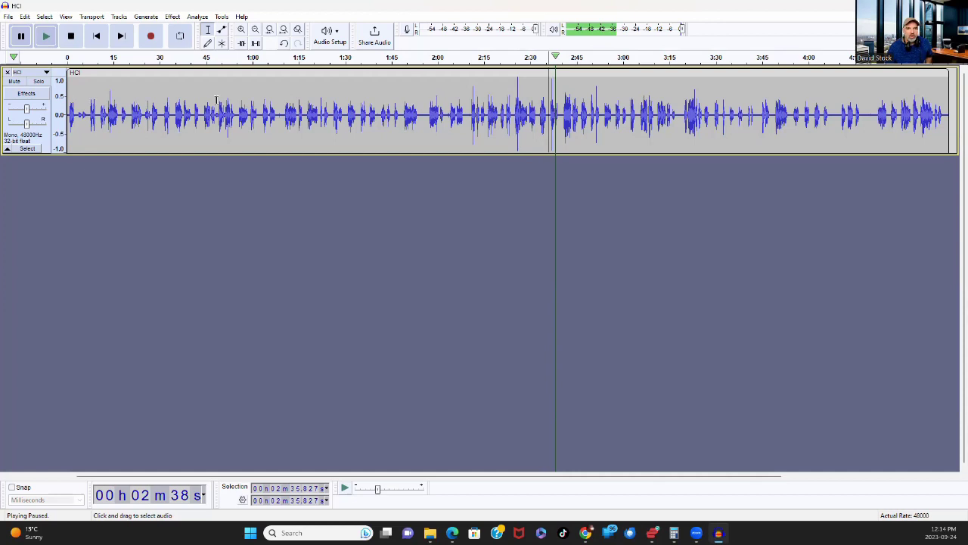
Step: Try the Limiter, dismiss the no-audio-selected warning, and select the whole voice track
click(172, 16)
mouse_move(146, 16)
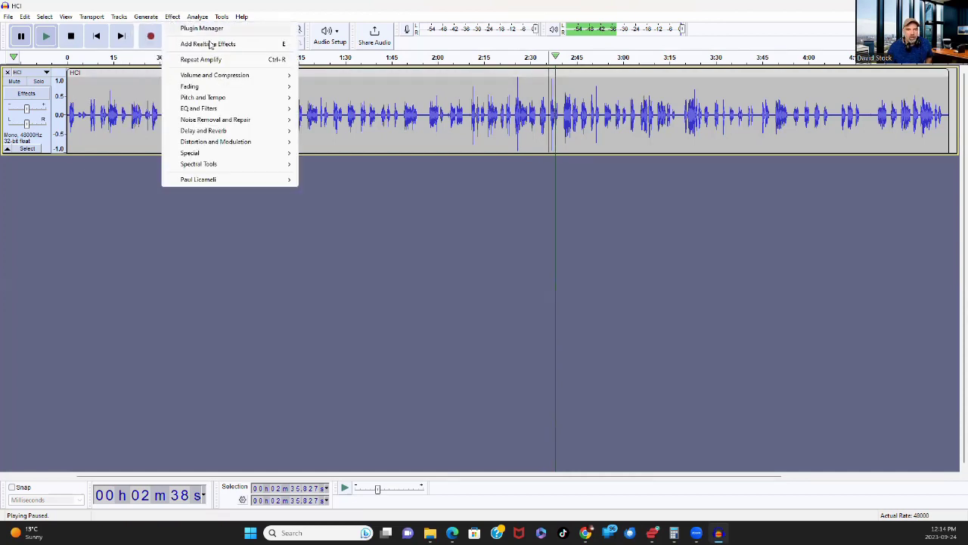
mouse_move(255, 76)
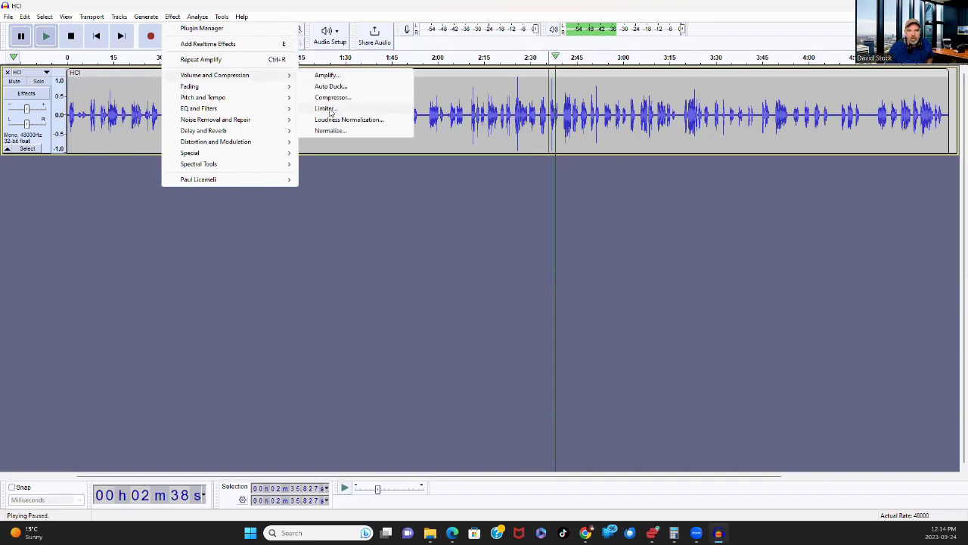
click(325, 109)
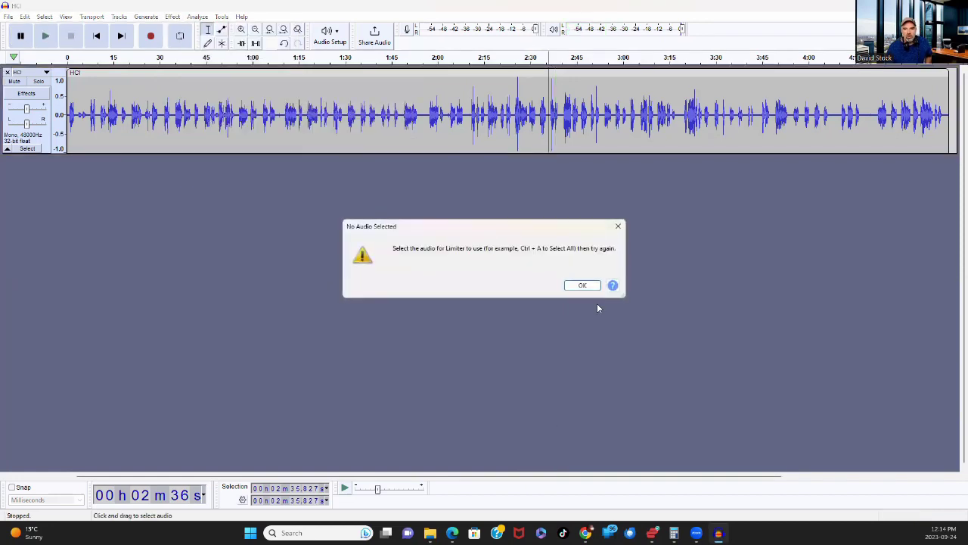
click(584, 287)
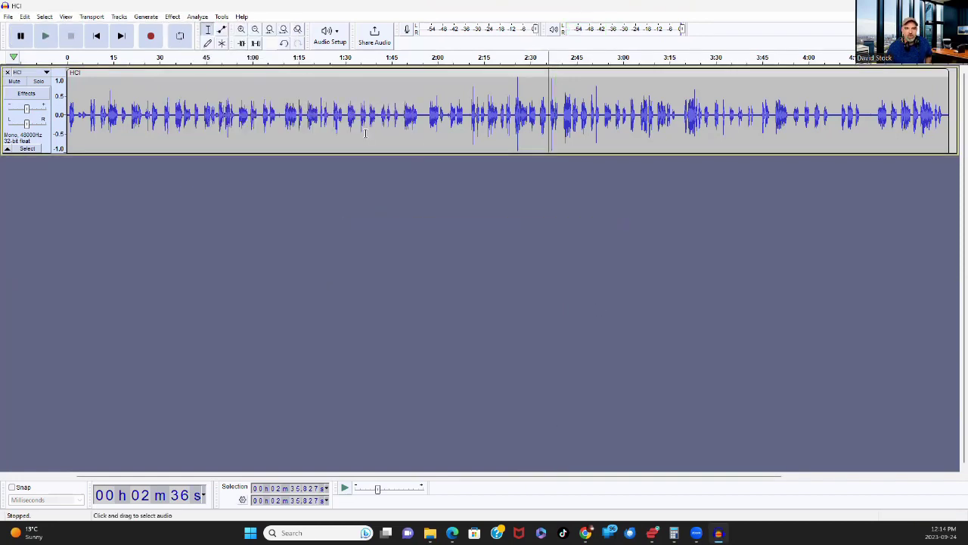
key(ctrl+a)
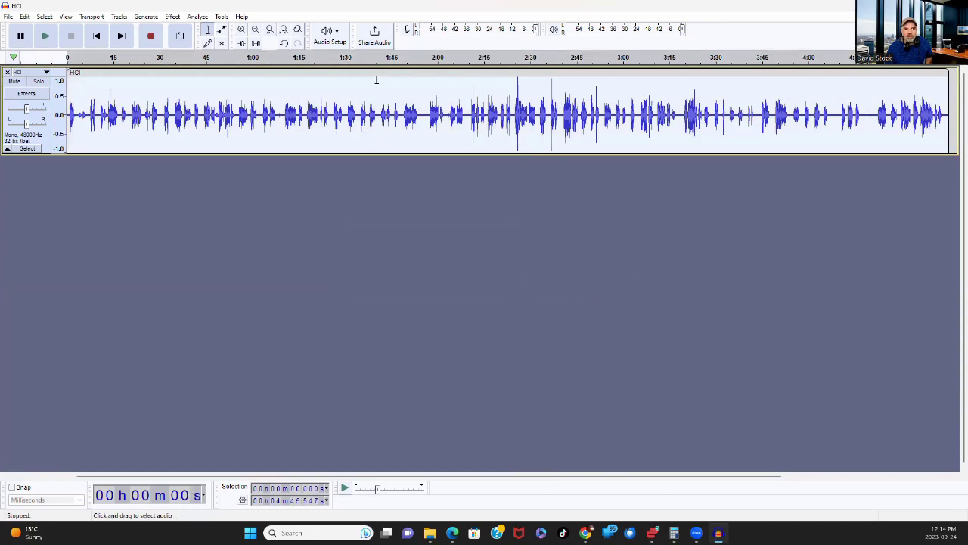
click(173, 17)
Step: Apply a Hard Limit limiter with a -2.10 dB ceiling across the whole voice track
mouse_move(246, 75)
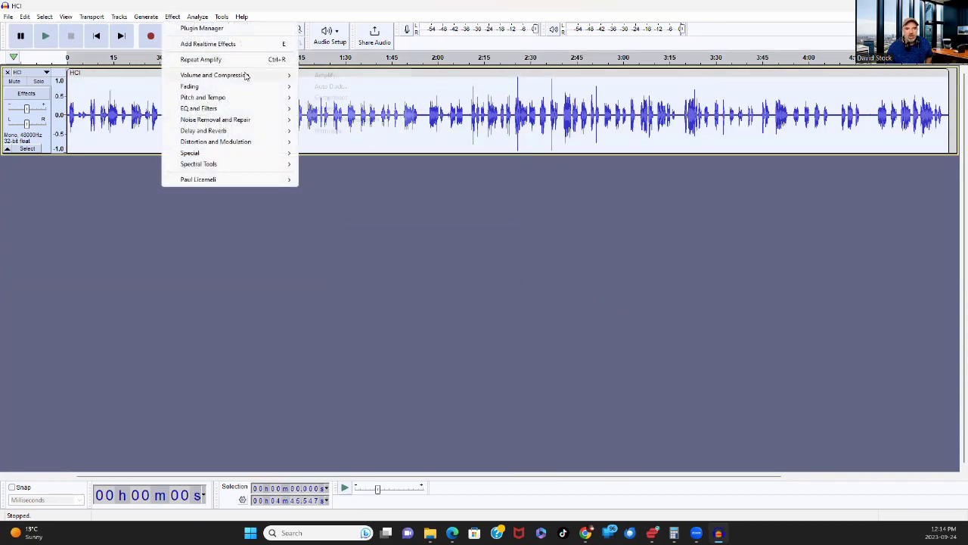
click(329, 107)
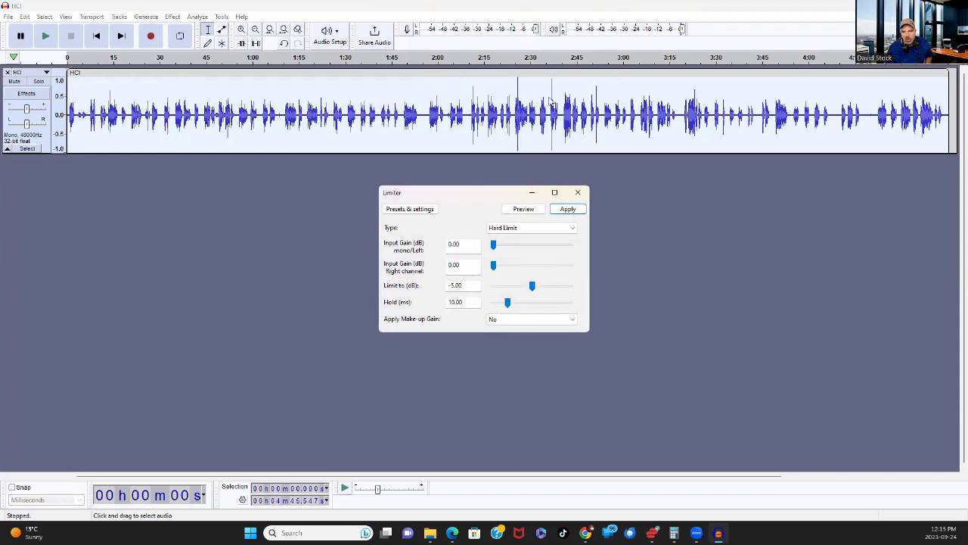
click(572, 233)
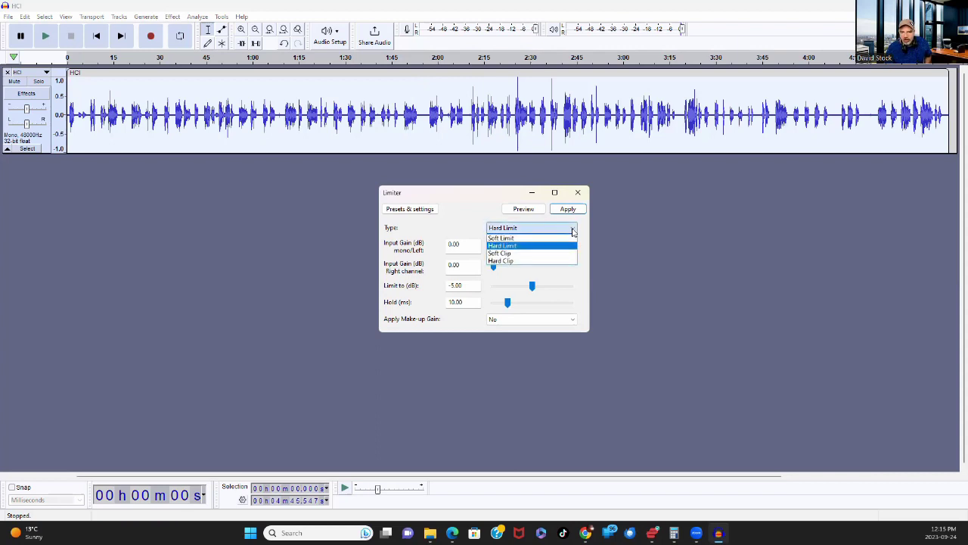
click(573, 232)
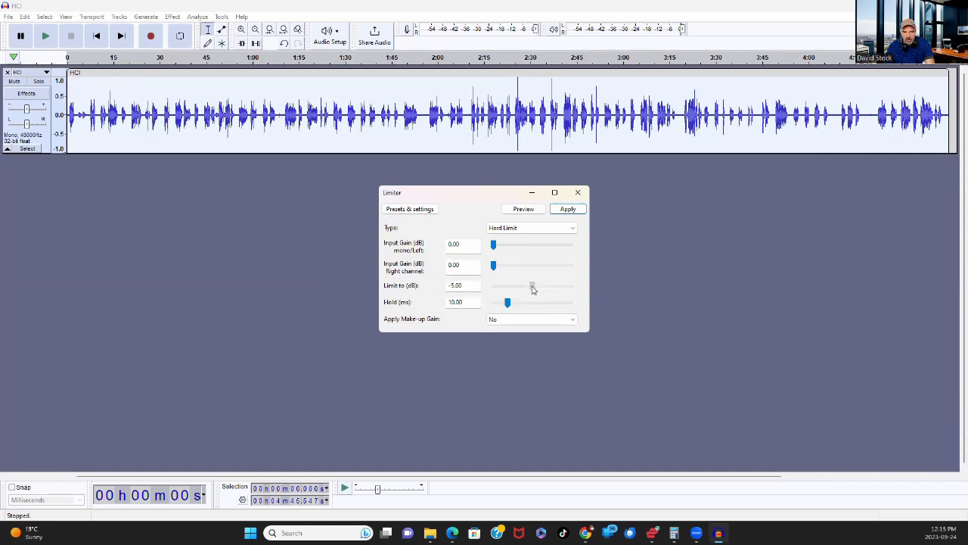
drag(532, 289, 551, 295)
key(Return)
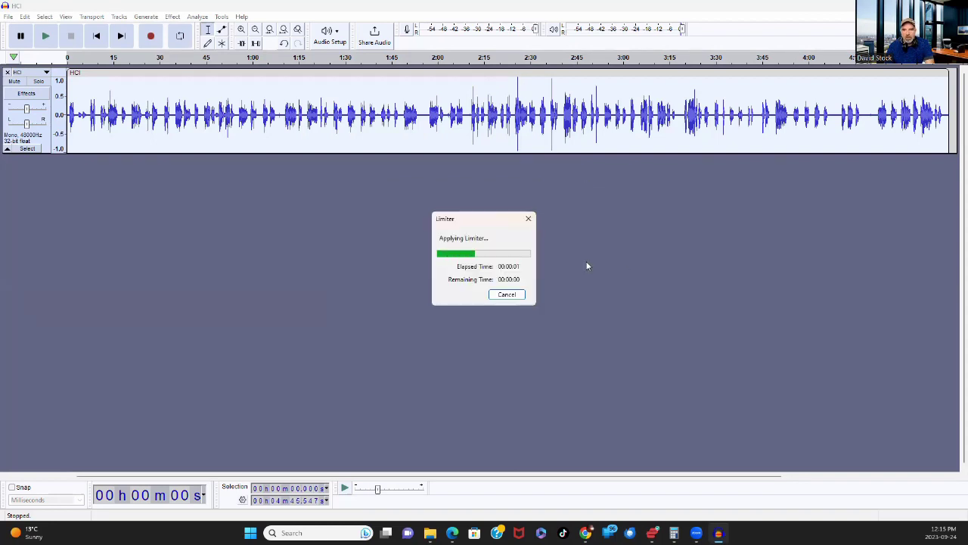
Step: Amplify the limited voice track by another 2.5 dB
click(205, 17)
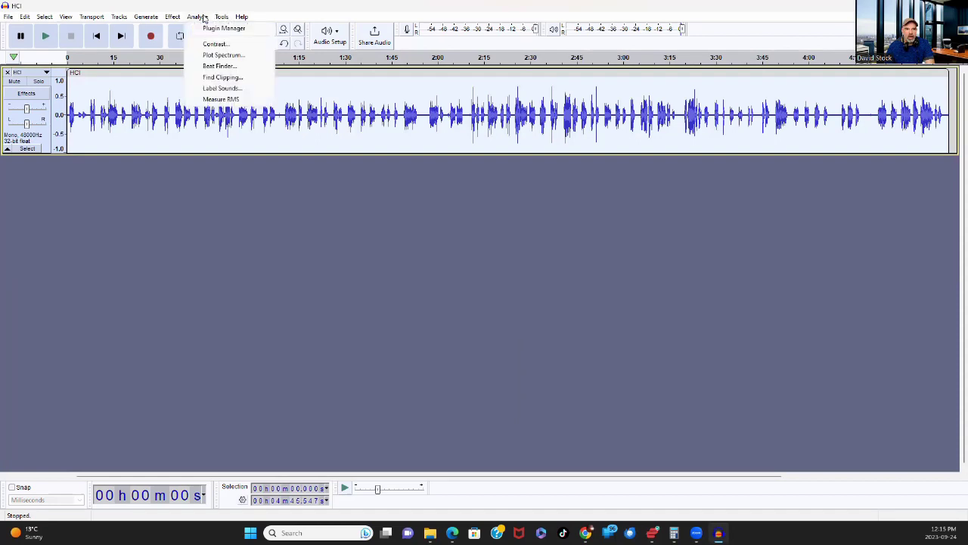
click(172, 16)
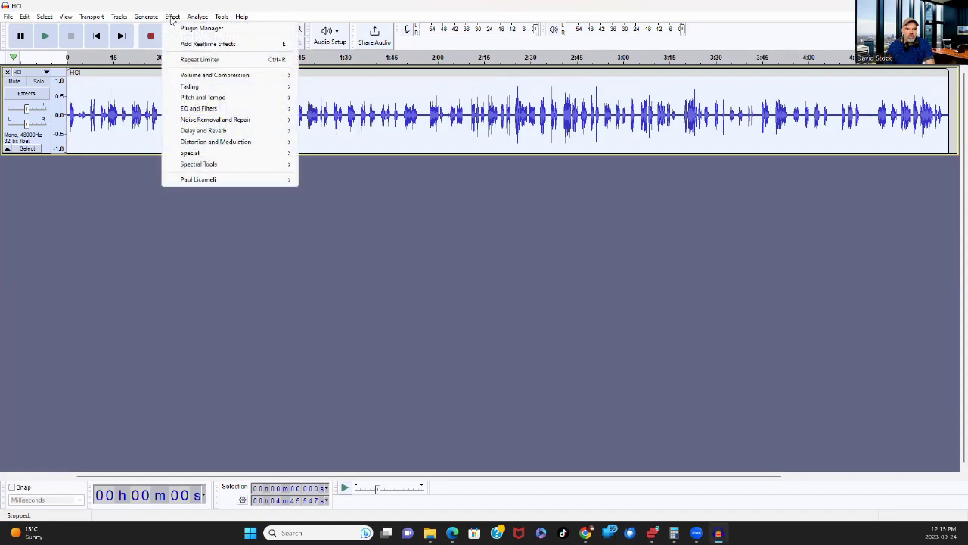
mouse_move(249, 77)
click(326, 75)
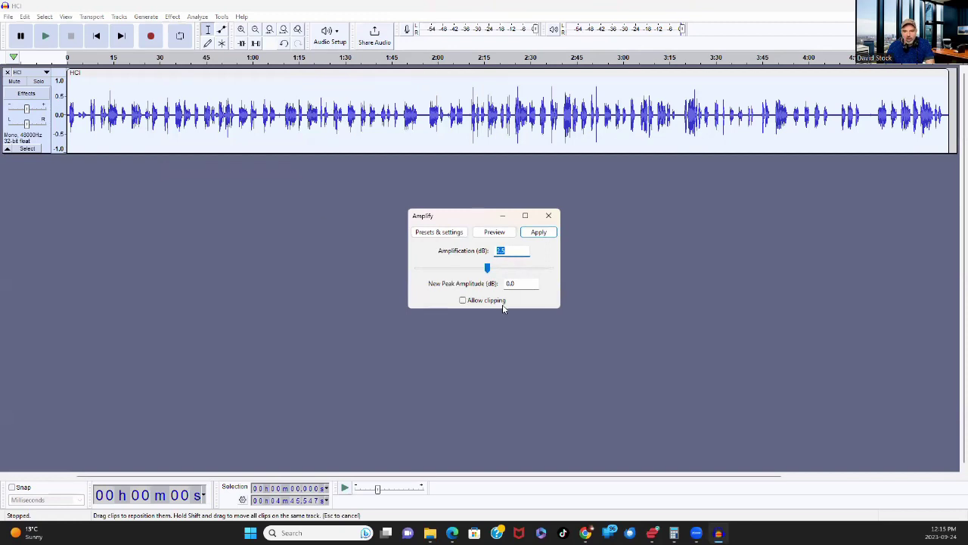
click(512, 250)
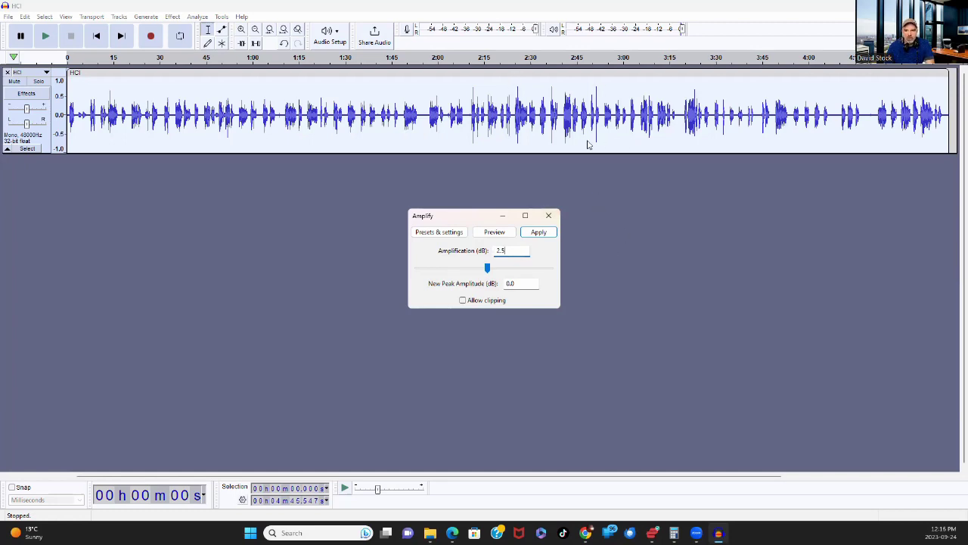
key(Return)
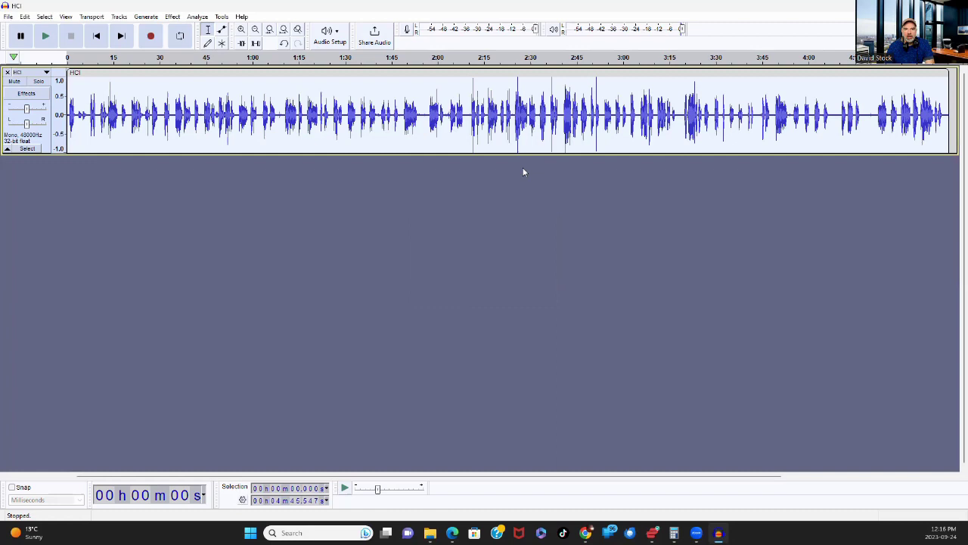
click(120, 117)
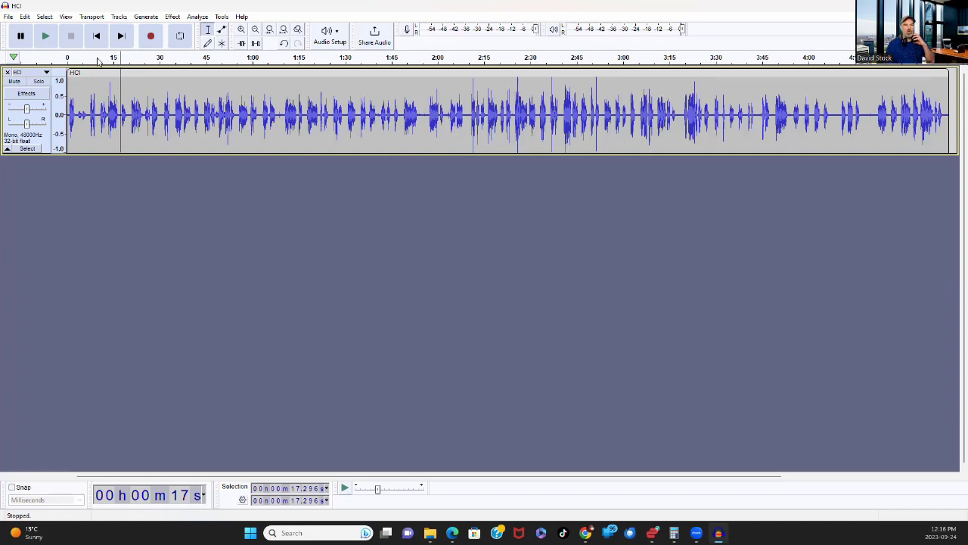
Step: Play from 17 s, zoom in near 1:54, and select the silent gap 1:53.3–1:57.4
click(46, 38)
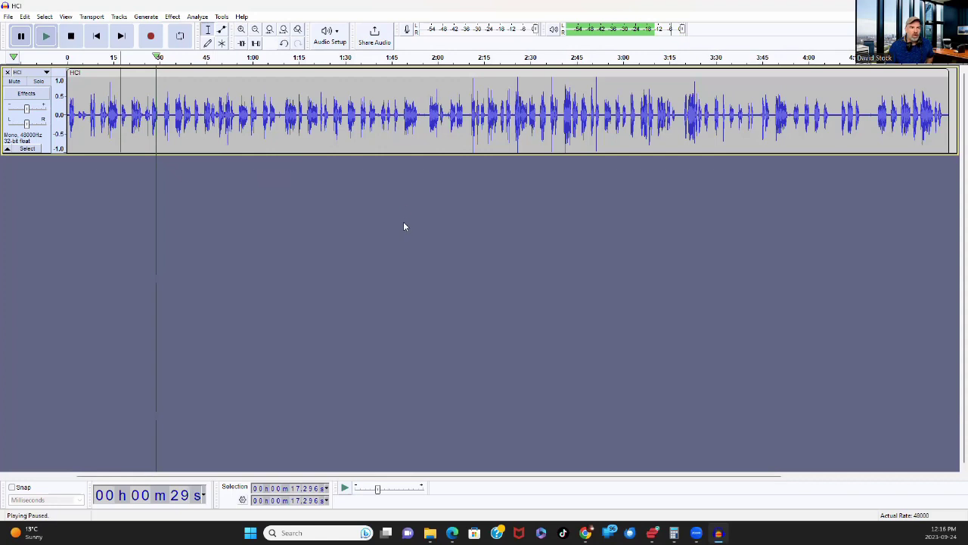
click(419, 114)
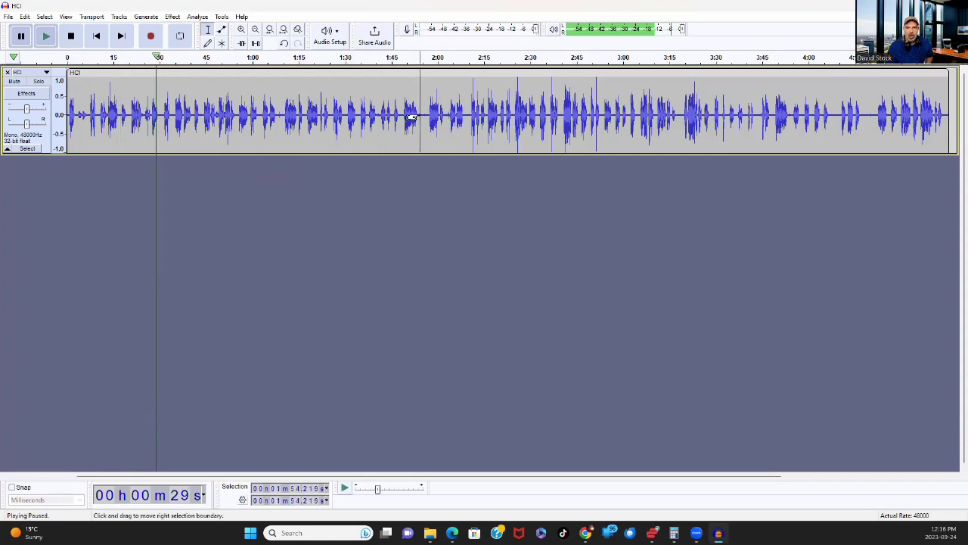
click(241, 29)
click(240, 30)
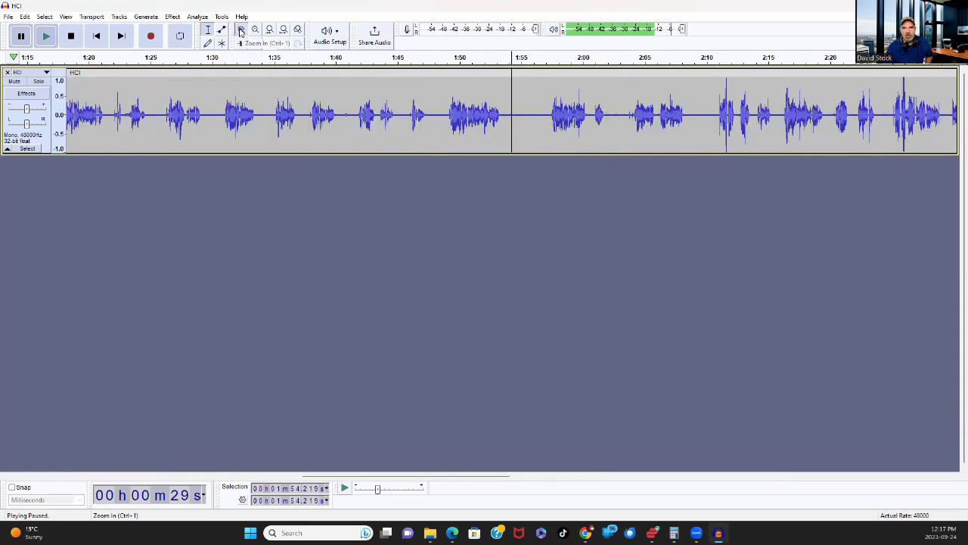
click(240, 30)
click(241, 30)
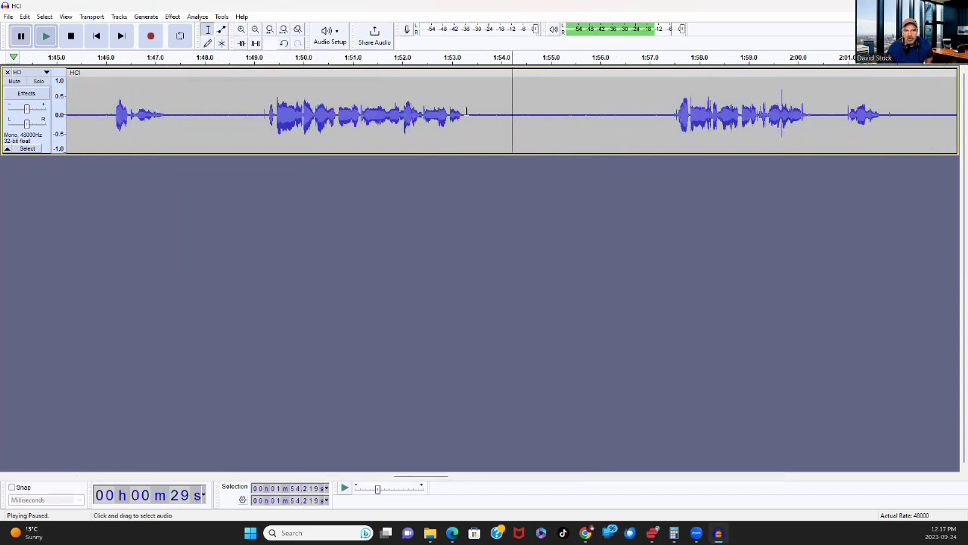
drag(465, 113, 671, 134)
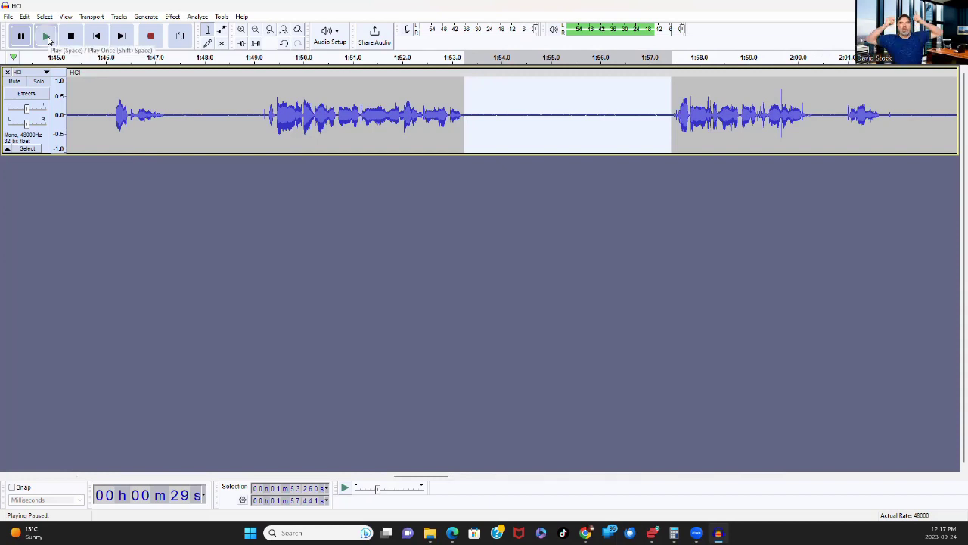
Step: Capture the 1:53–1:57 silence as the Noise Reduction noise profile, then select the whole track
key(space)
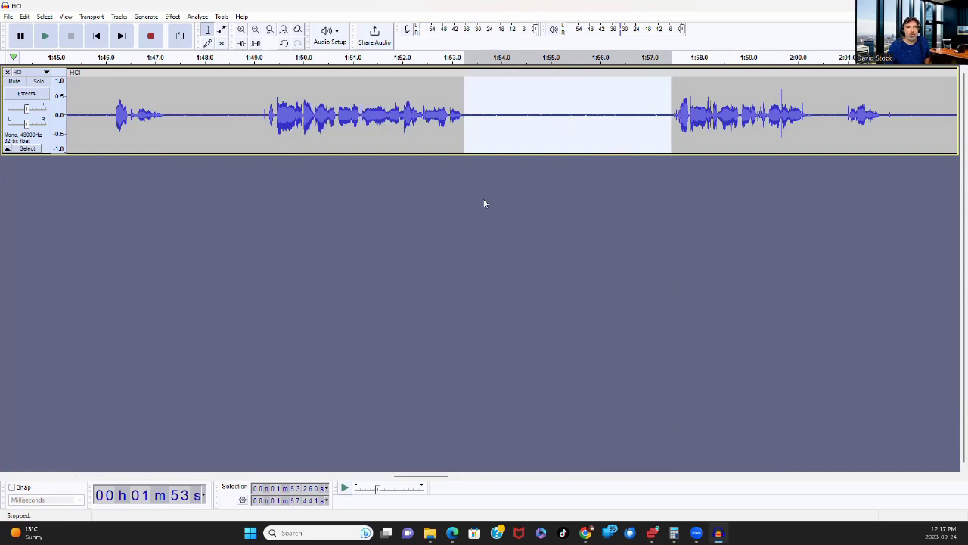
click(173, 16)
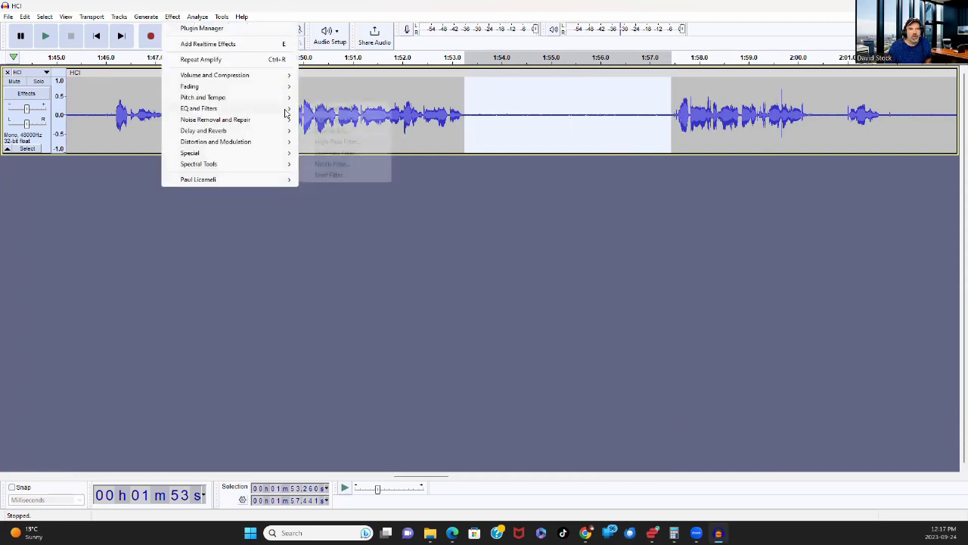
mouse_move(251, 122)
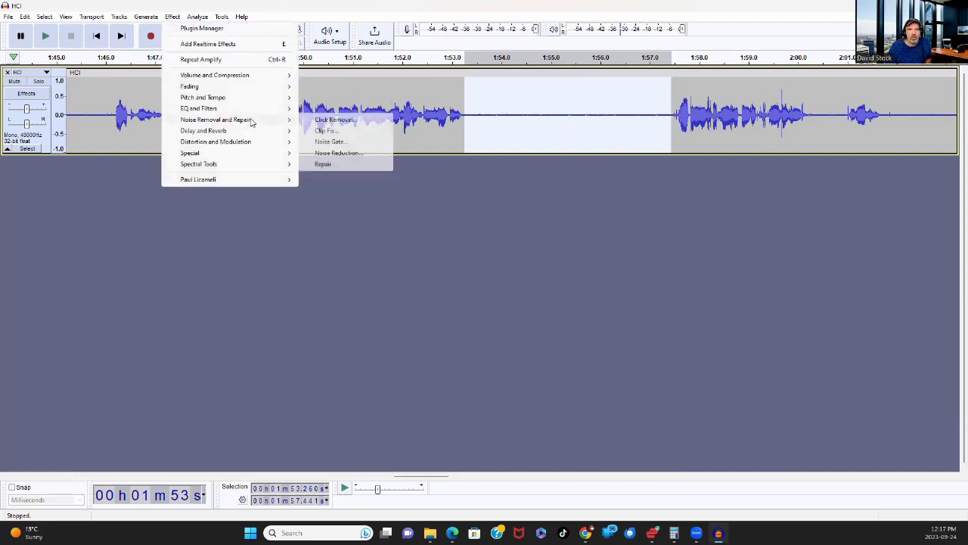
click(338, 154)
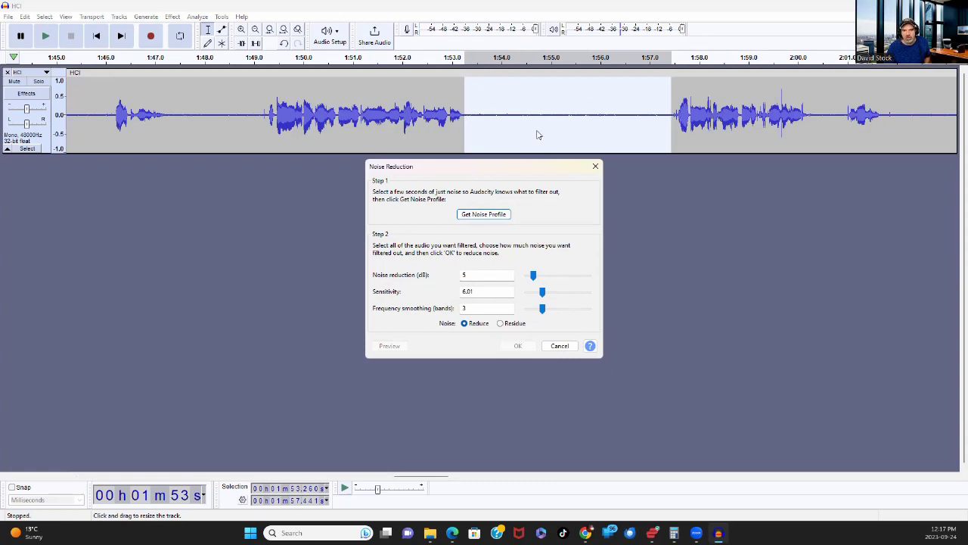
click(482, 217)
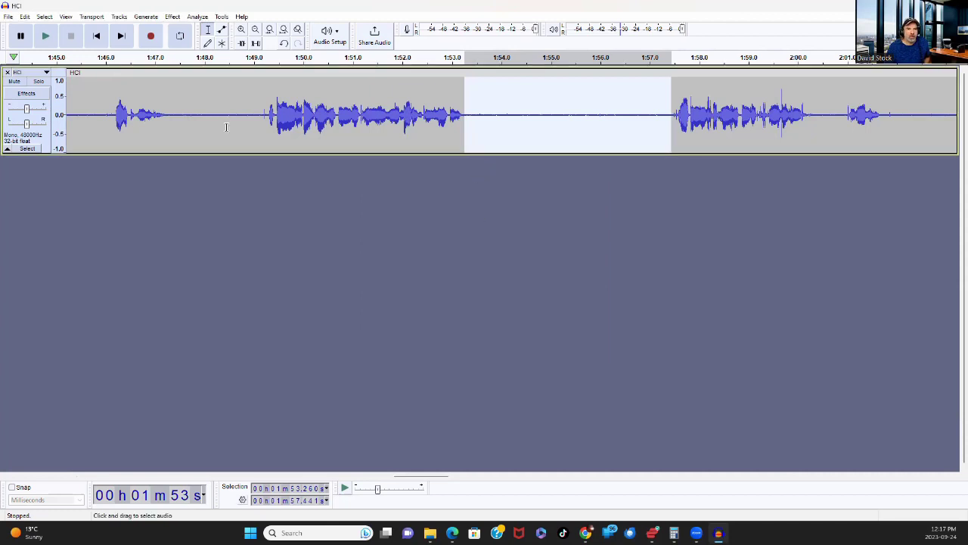
key(ctrl+a)
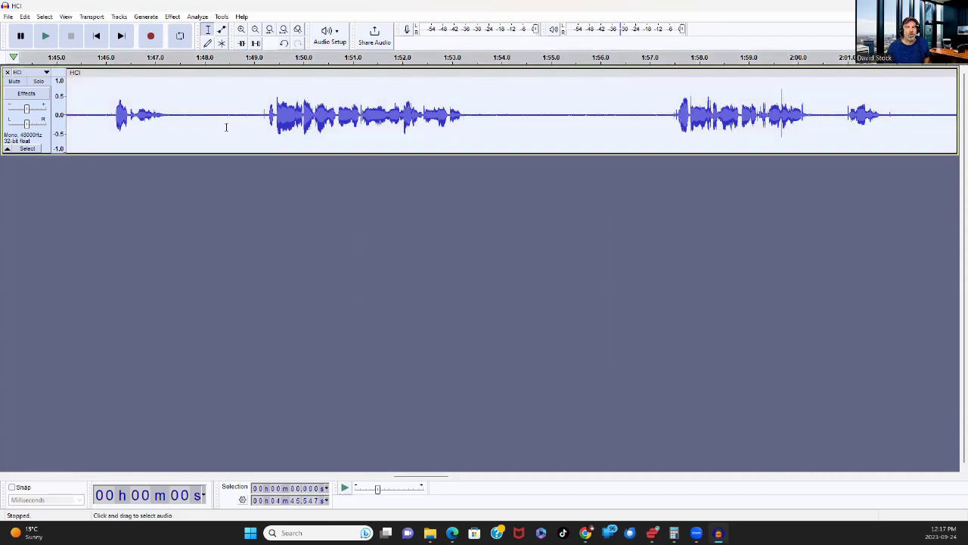
click(172, 17)
mouse_move(257, 120)
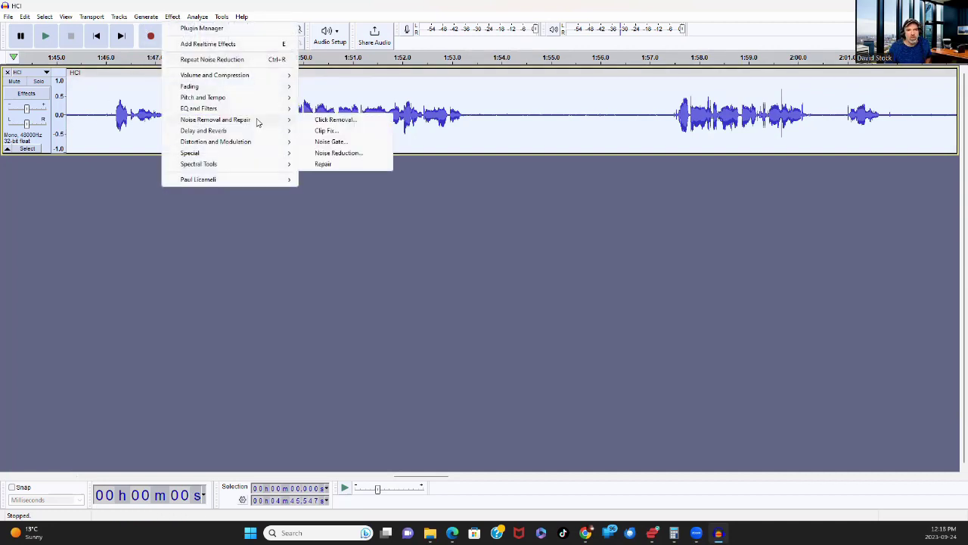
Step: Apply Noise Reduction at 24 dB to the entire voice track
click(341, 153)
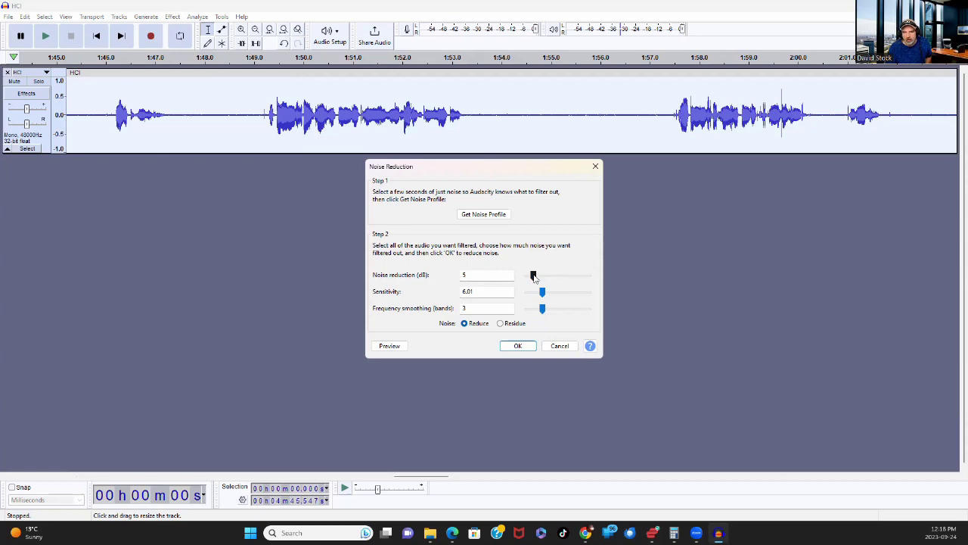
drag(534, 276, 559, 277)
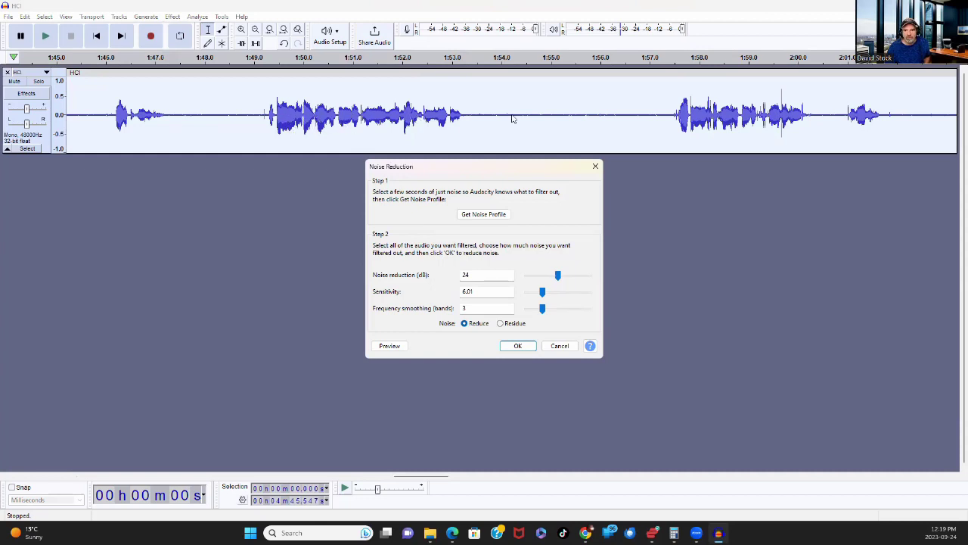
click(518, 347)
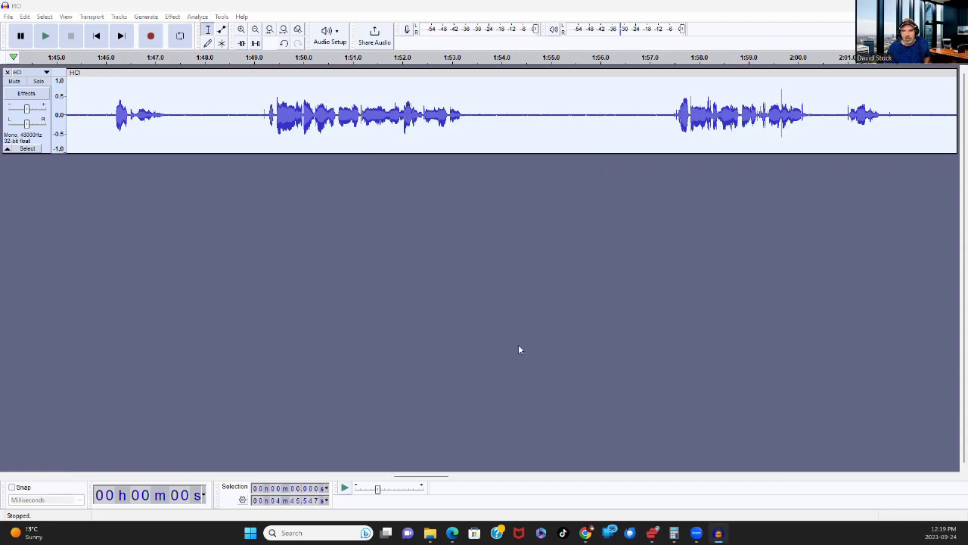
Step: Play the cleaned voice from 1:47.284 and pause around 1:54
click(169, 110)
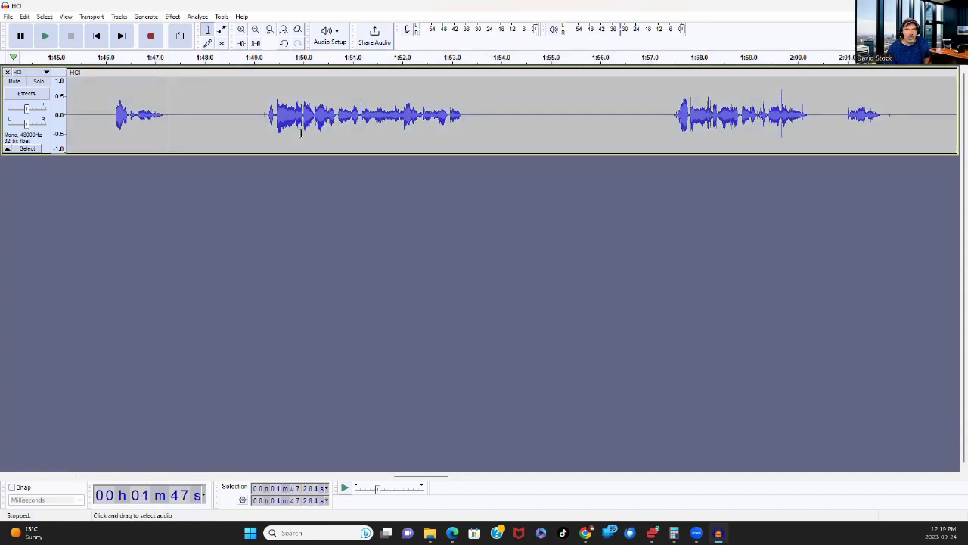
click(46, 36)
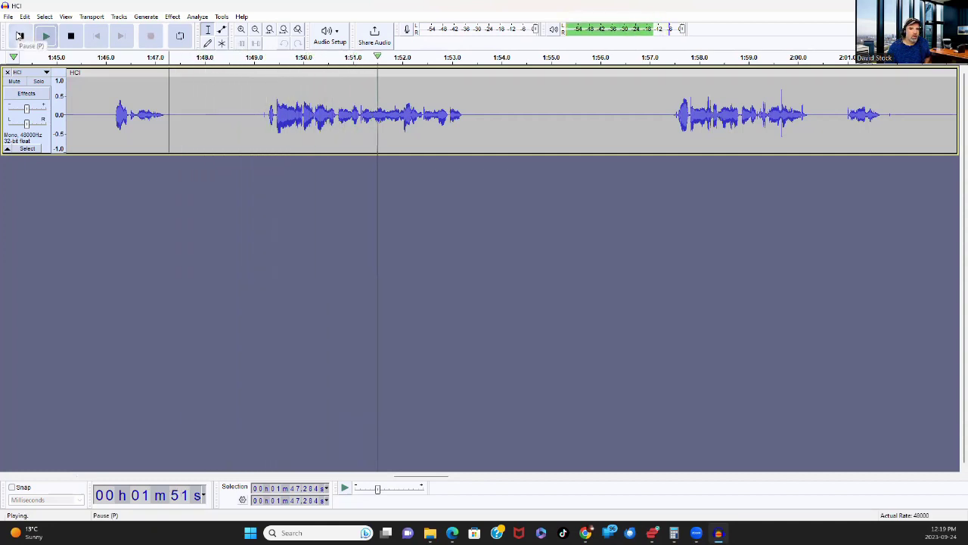
click(20, 35)
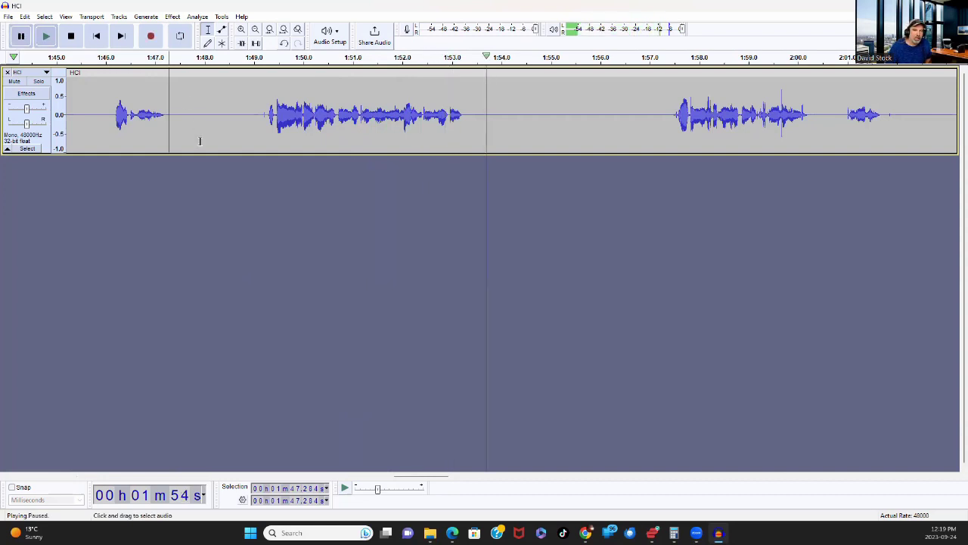
Step: Zoom out to show the whole voice clip and select it
click(255, 30)
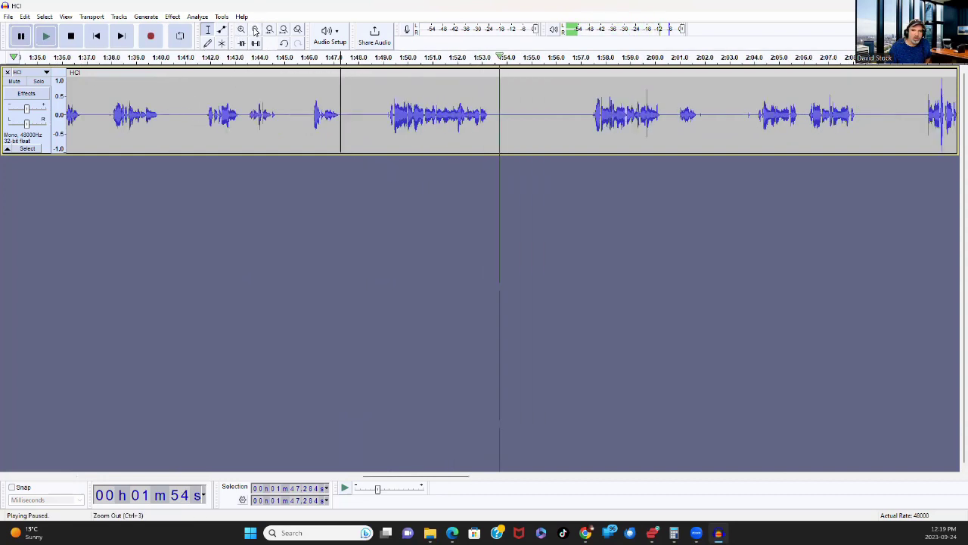
click(256, 31)
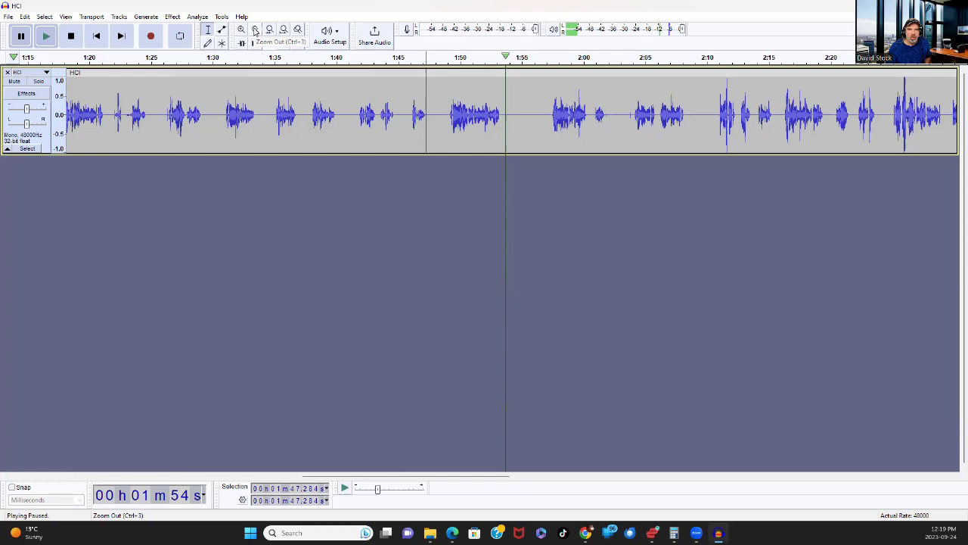
click(255, 30)
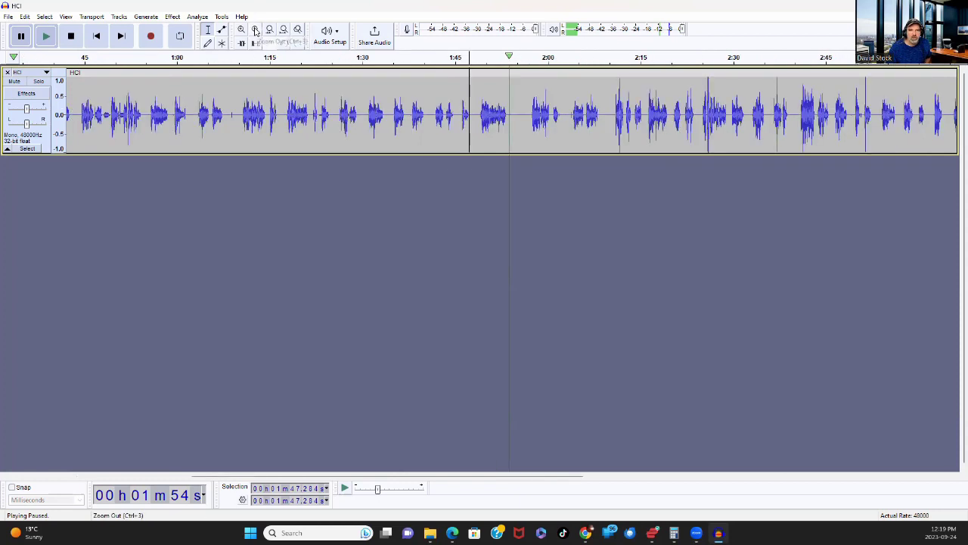
click(256, 30)
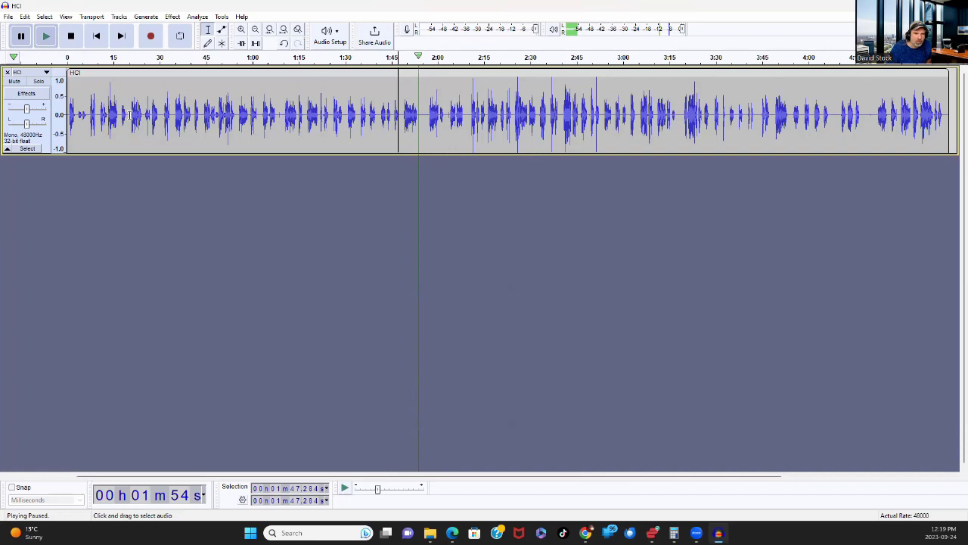
click(256, 30)
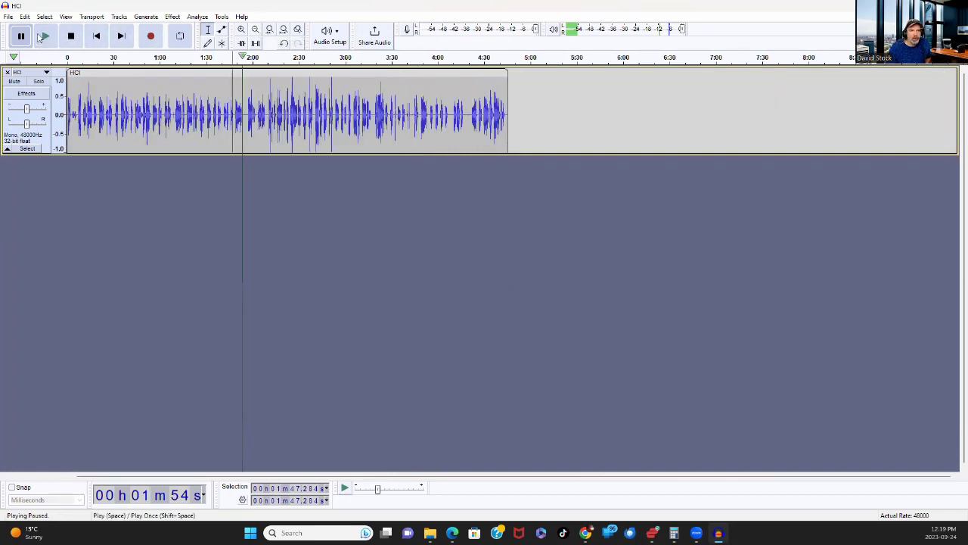
double_click(132, 85)
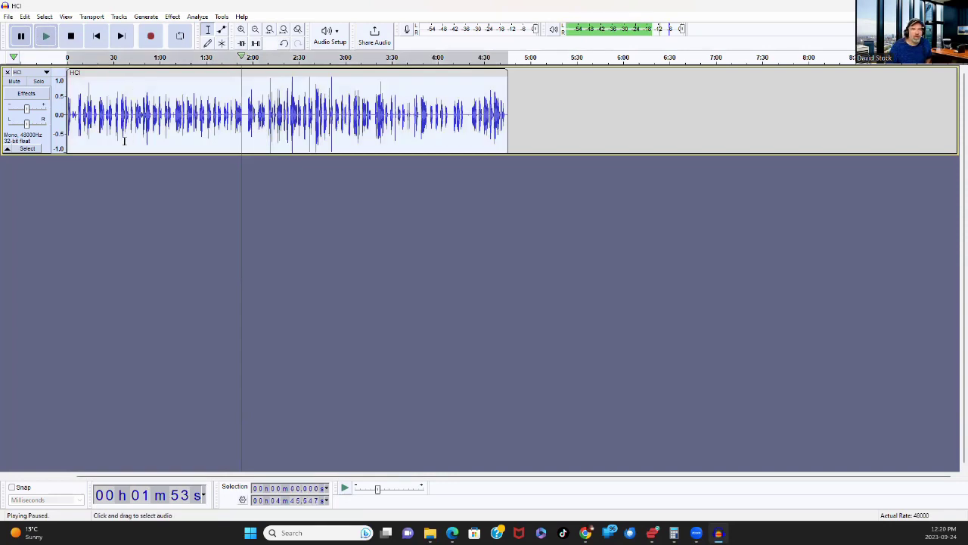
Step: Preview and apply the Graphic EQ Bass Boost preset to the HCI voice track
click(174, 17)
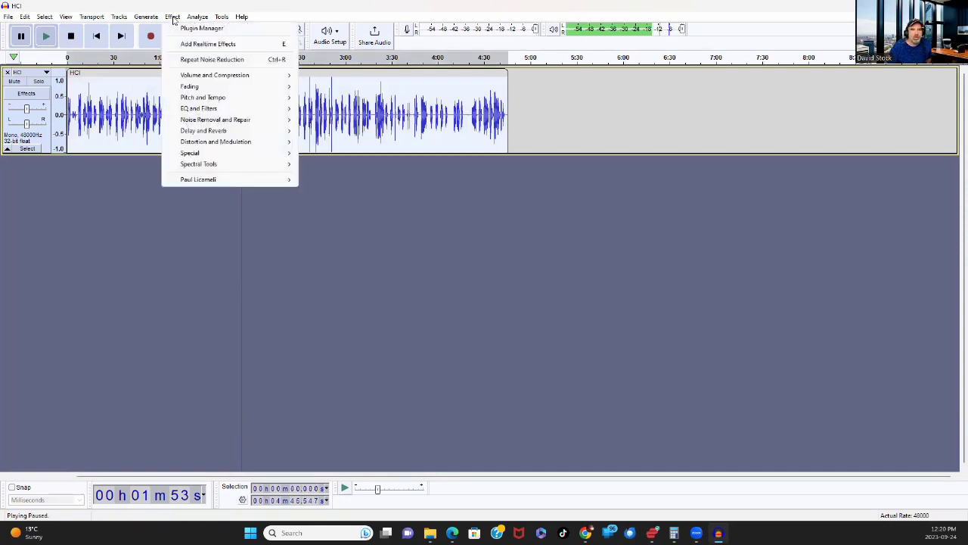
mouse_move(232, 76)
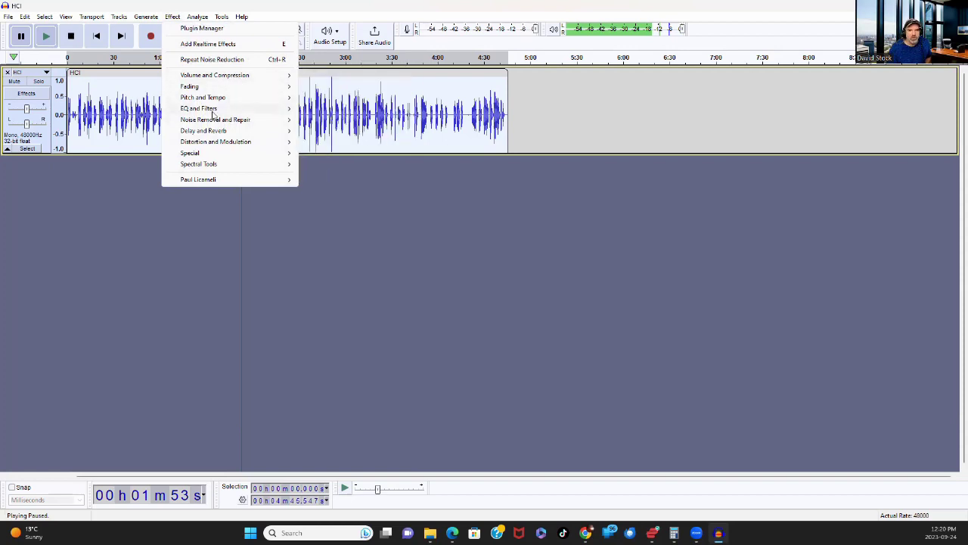
mouse_move(215, 109)
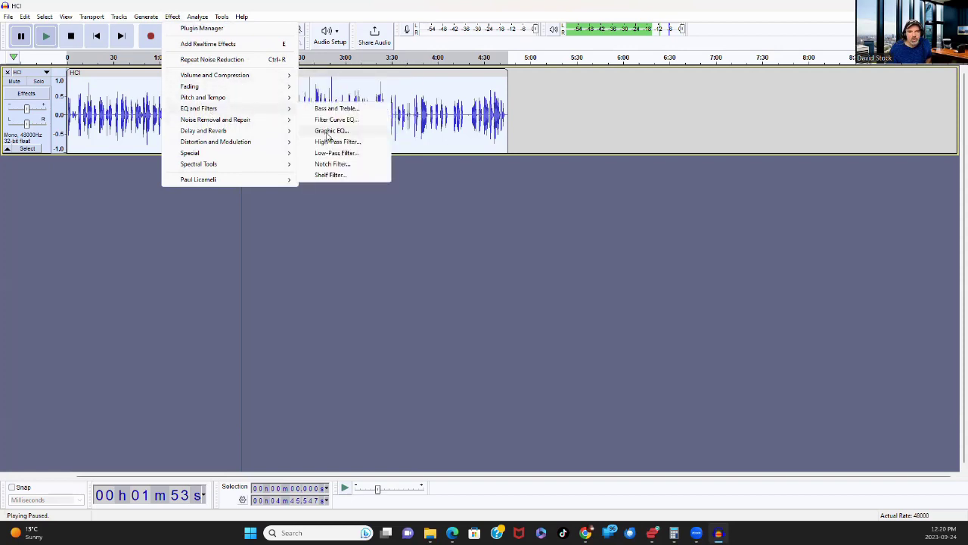
click(367, 131)
click(295, 170)
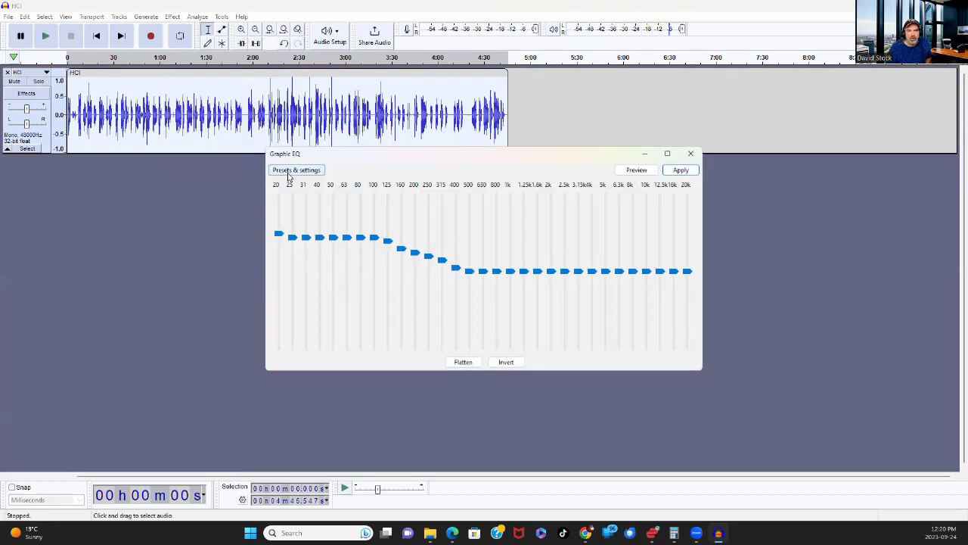
mouse_move(326, 224)
click(385, 237)
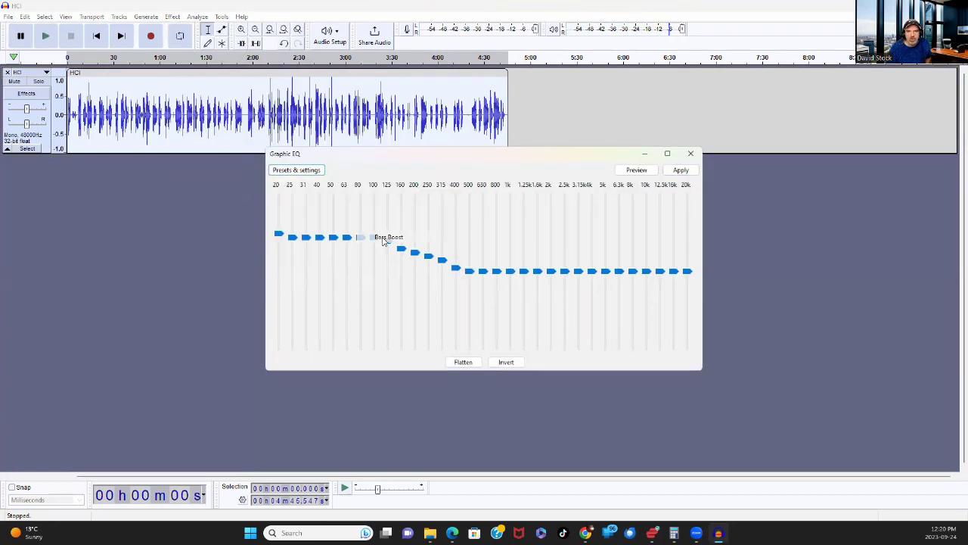
click(634, 171)
click(634, 171)
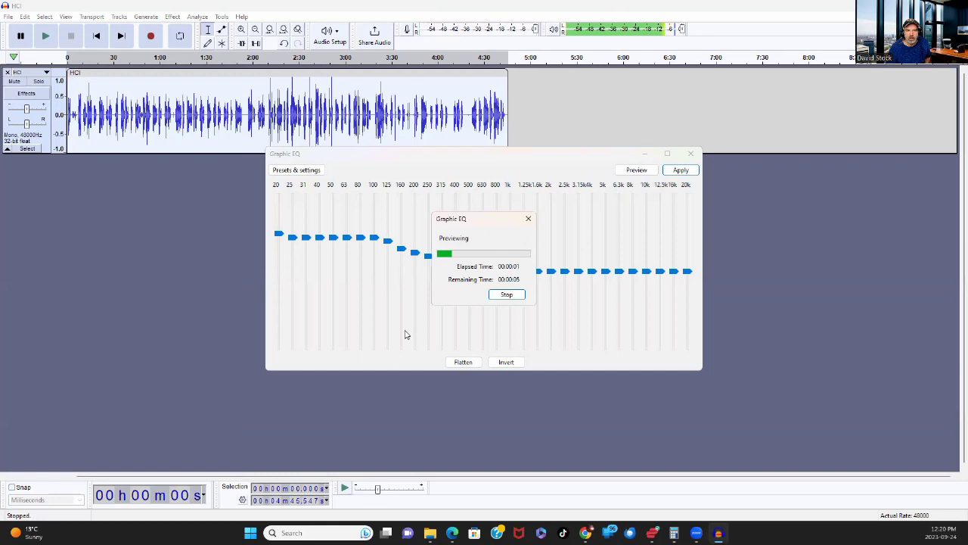
click(522, 297)
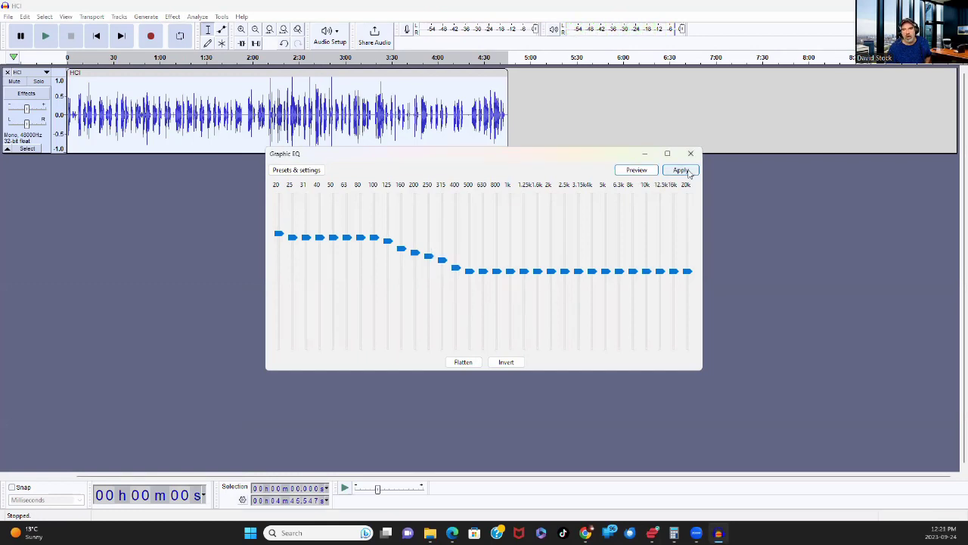
click(685, 169)
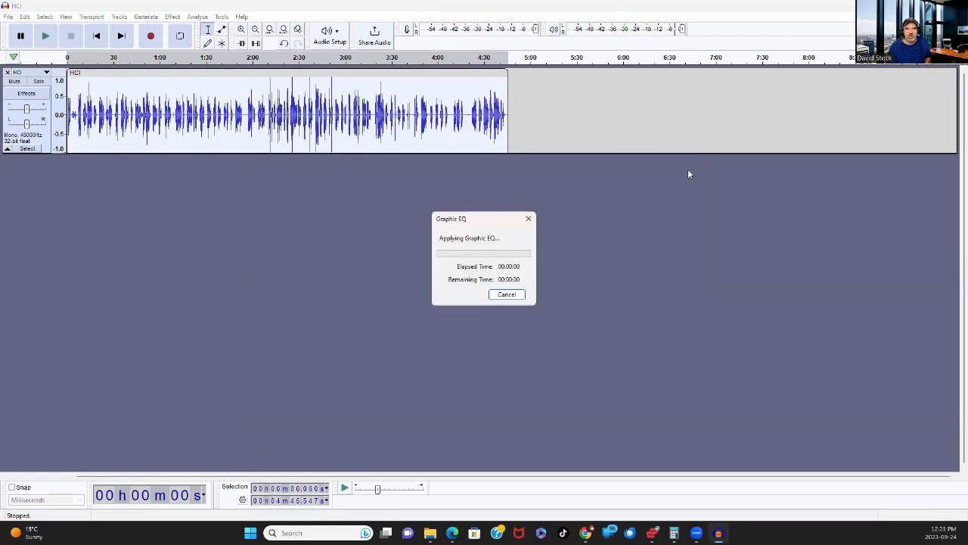
Step: Preview, then apply an Echo with 0.06 s delay and 0.06 decay factor to the HCI voice track
click(172, 17)
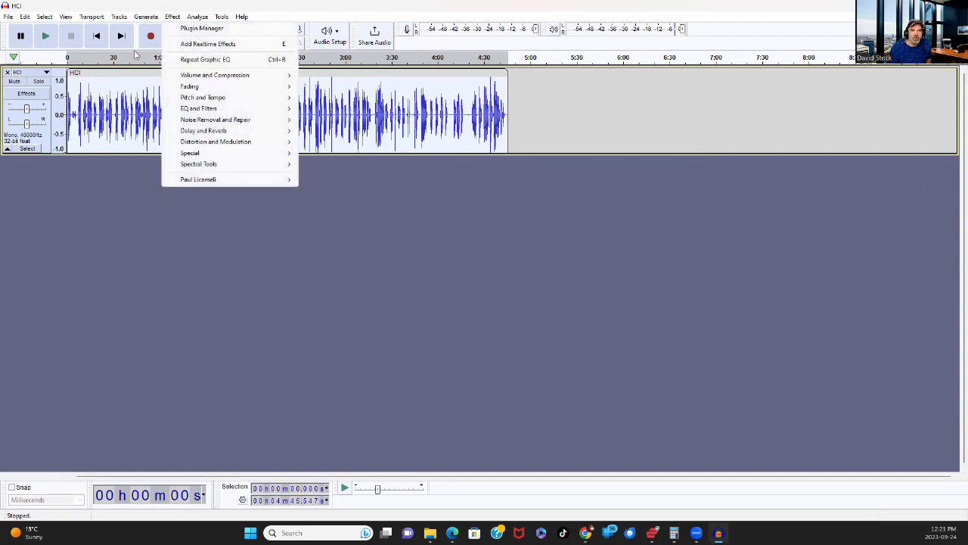
mouse_move(242, 112)
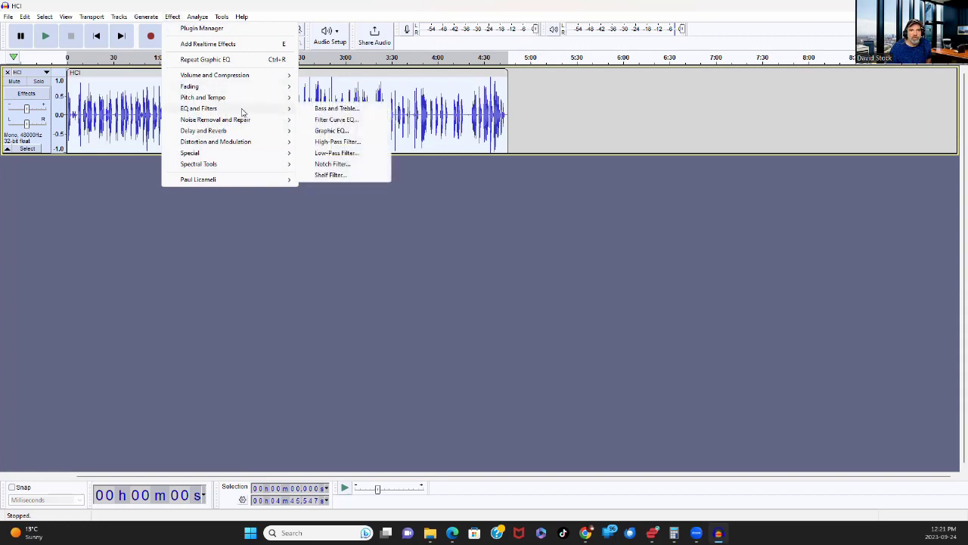
mouse_move(277, 130)
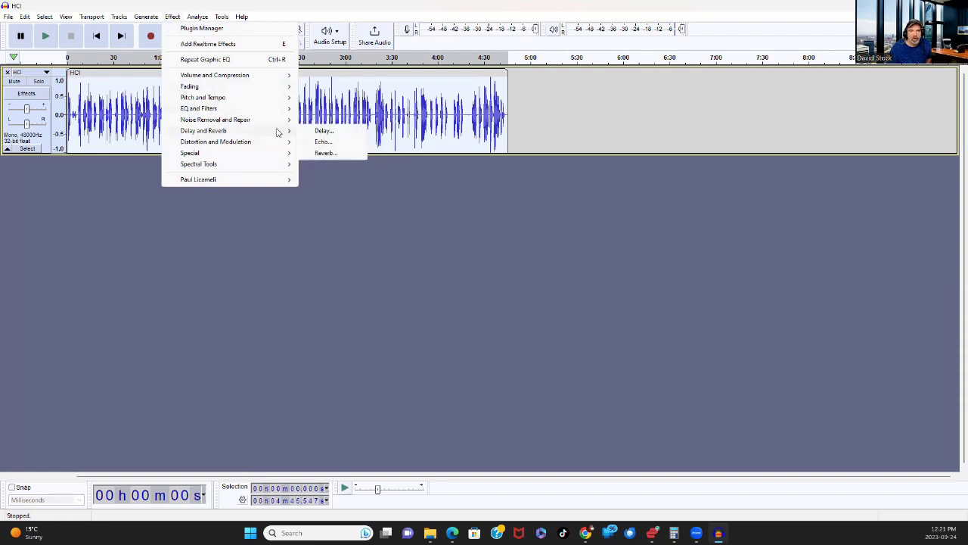
click(324, 142)
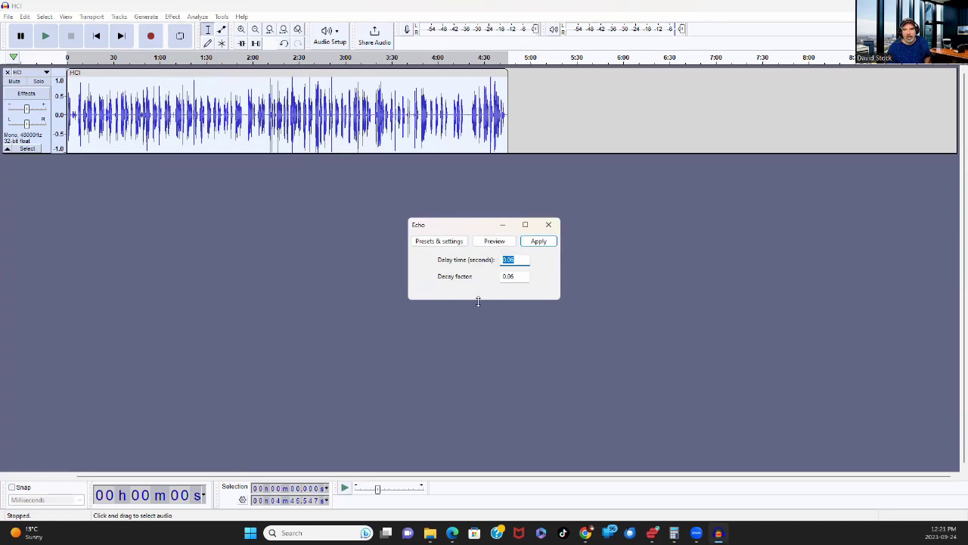
click(519, 260)
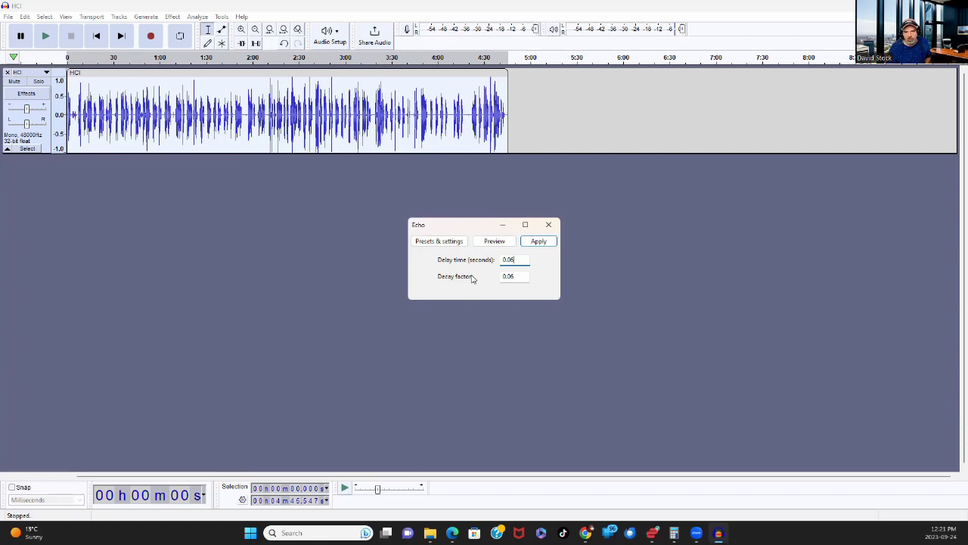
click(493, 242)
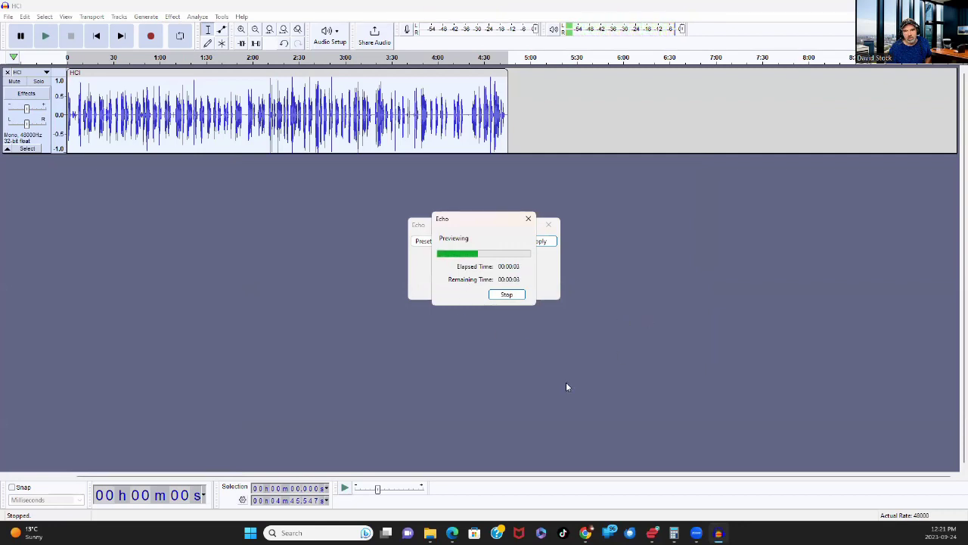
click(507, 294)
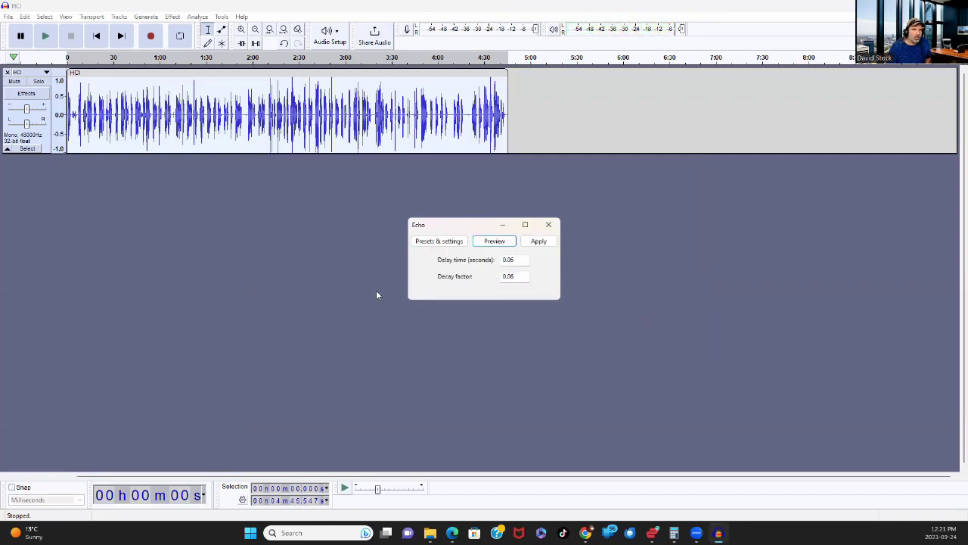
click(538, 241)
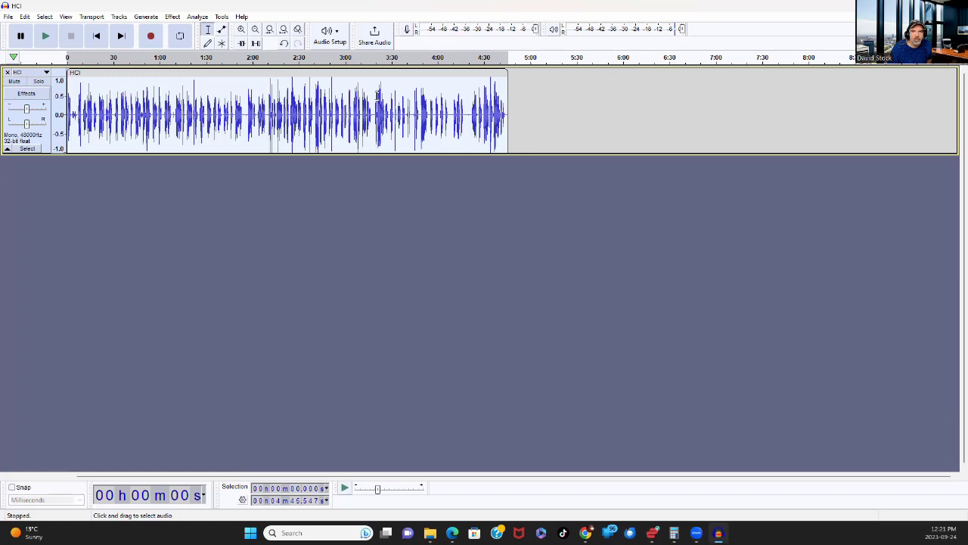
click(290, 94)
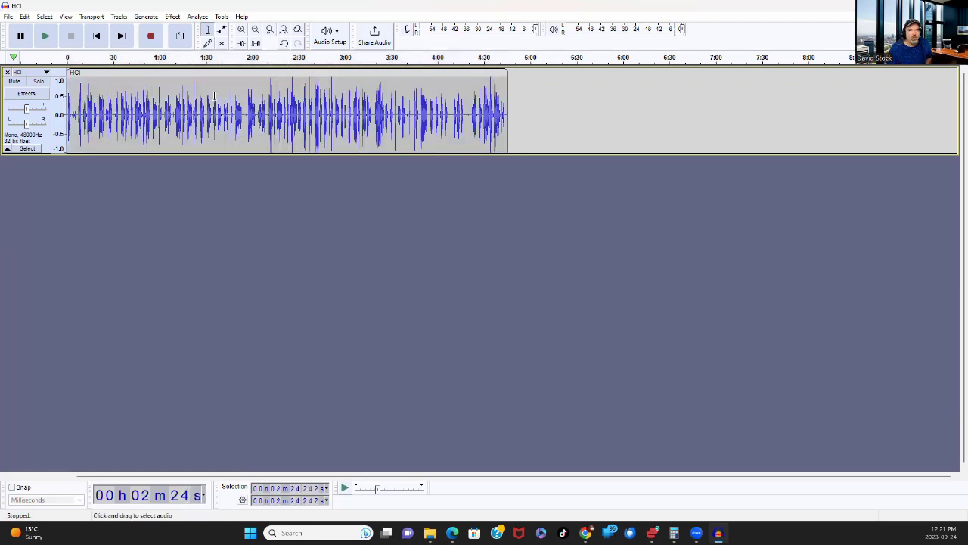
click(45, 36)
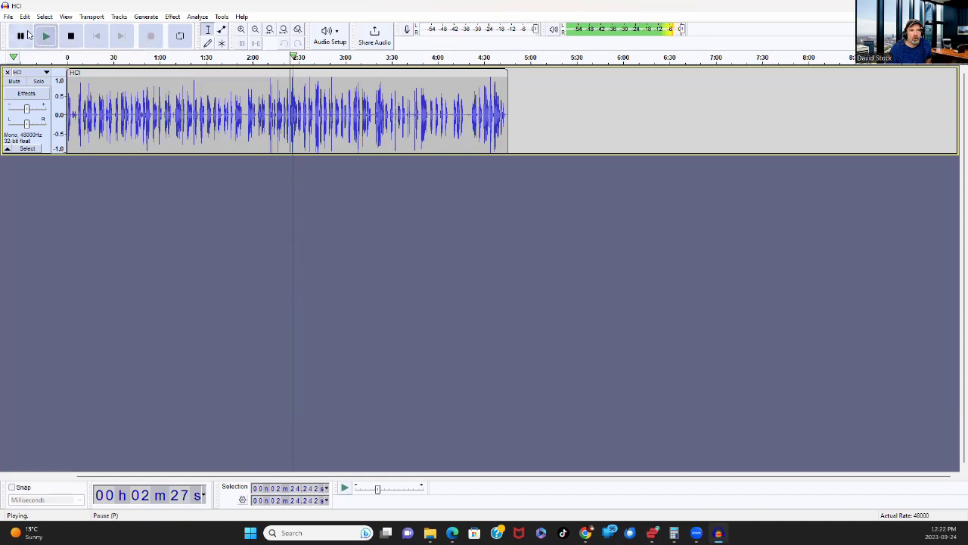
click(27, 35)
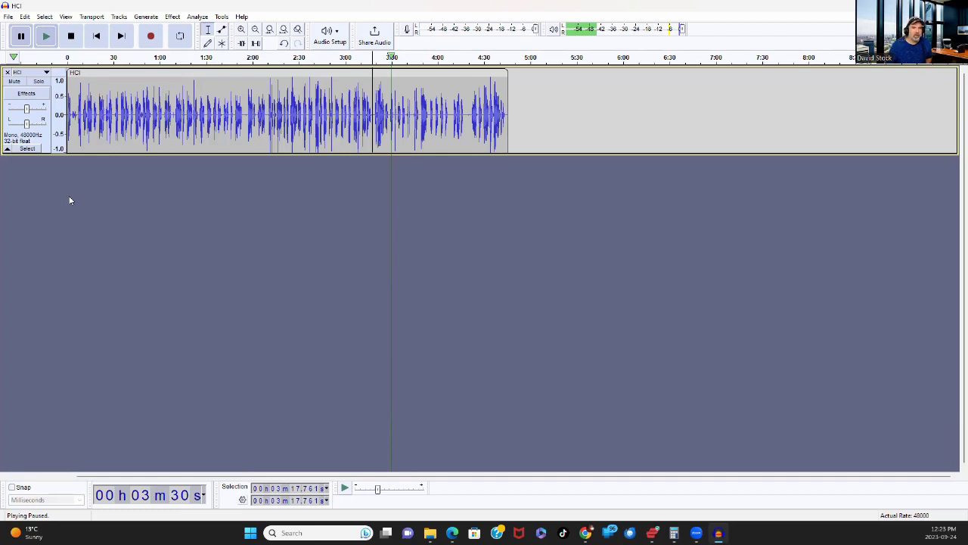
Step: Import the 528hz Heart Meditation Hupno backround track MP3 from Music > Solfeggio > 528 Hz
click(9, 16)
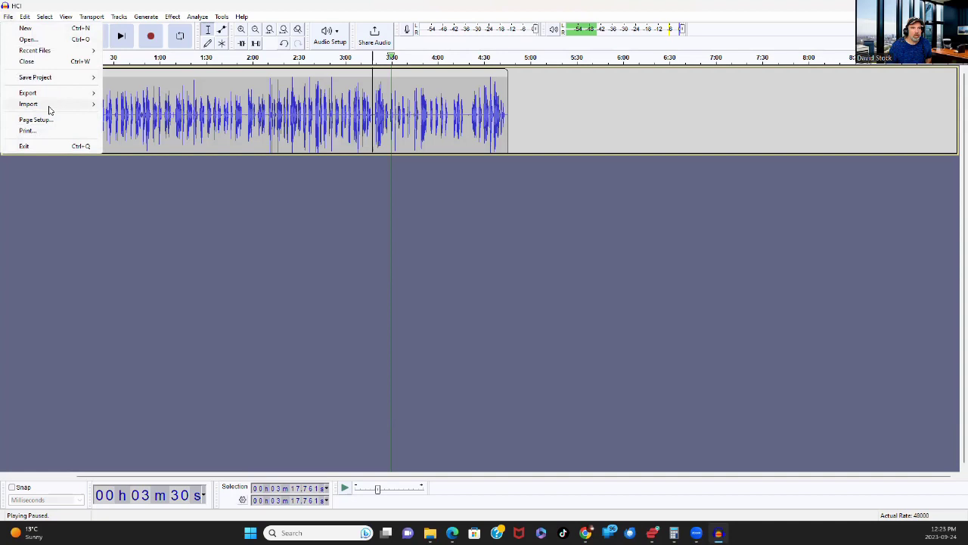
mouse_move(72, 107)
click(129, 104)
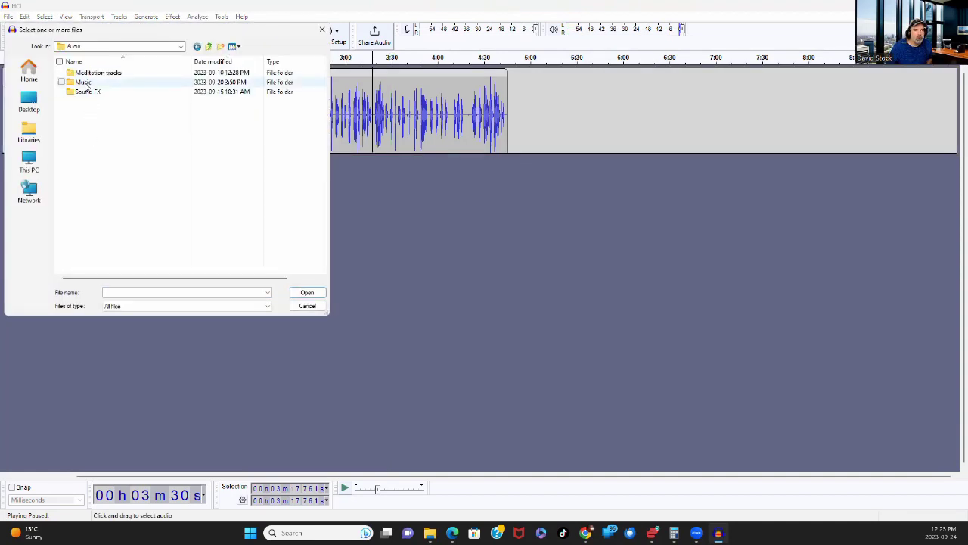
double_click(85, 83)
double_click(90, 72)
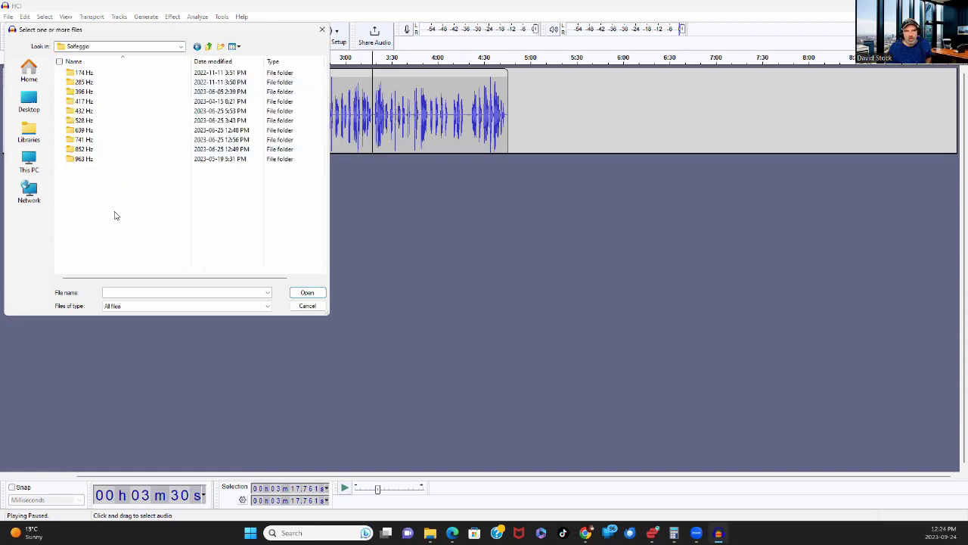
double_click(112, 121)
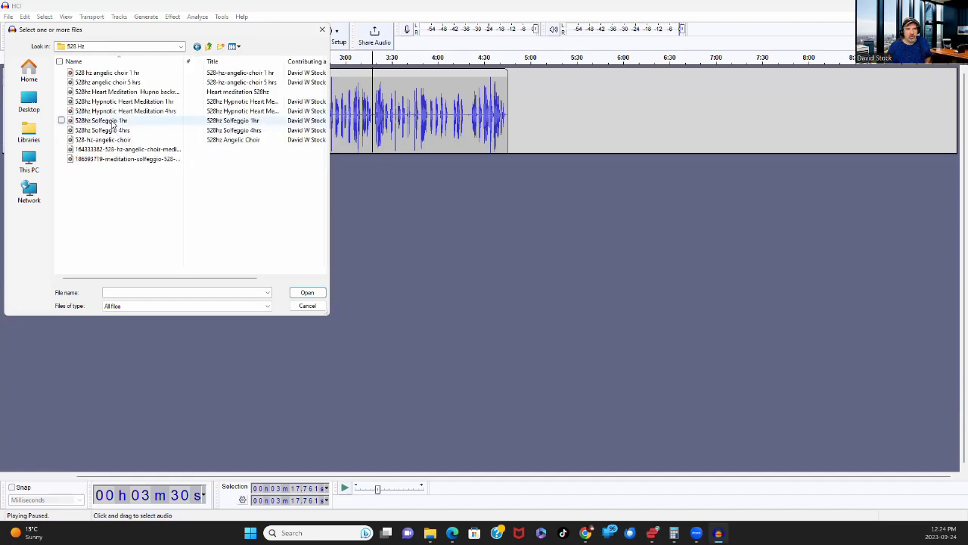
double_click(183, 60)
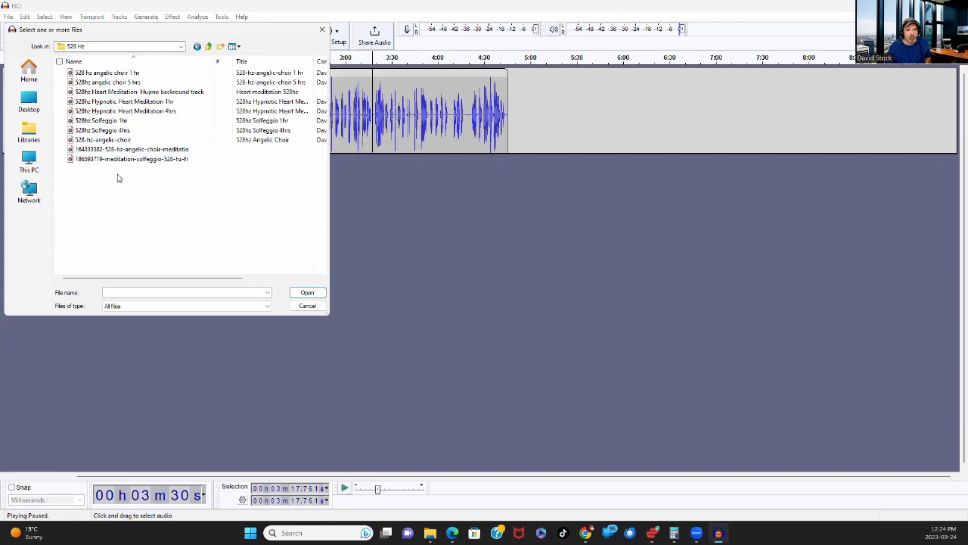
click(105, 92)
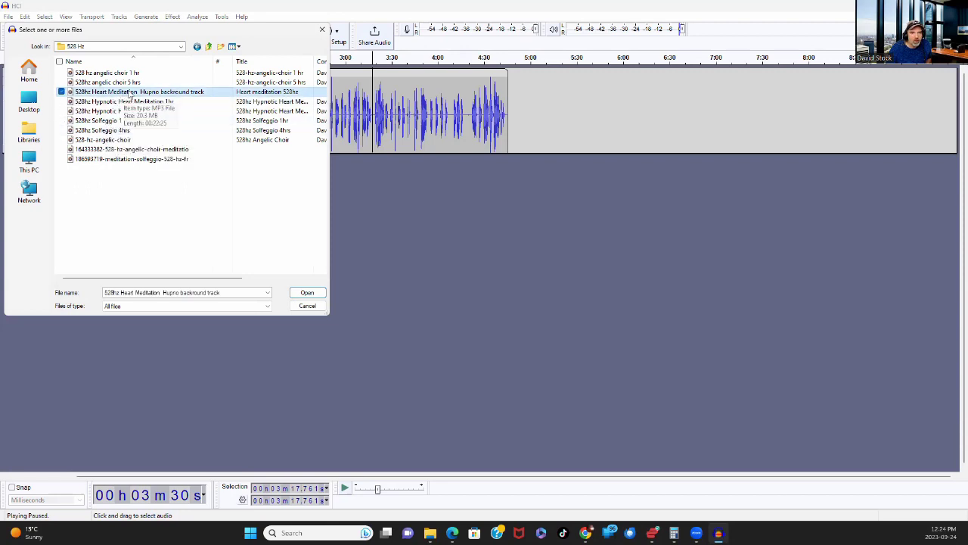
double_click(130, 92)
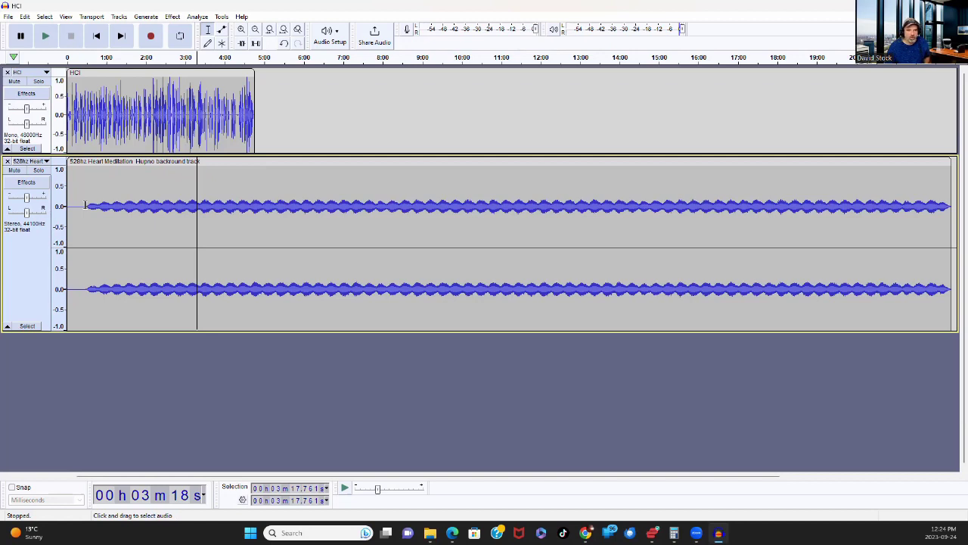
Step: Delete the opening 0 to 0:29.127 of the 528hz music track
drag(85, 205, 65, 206)
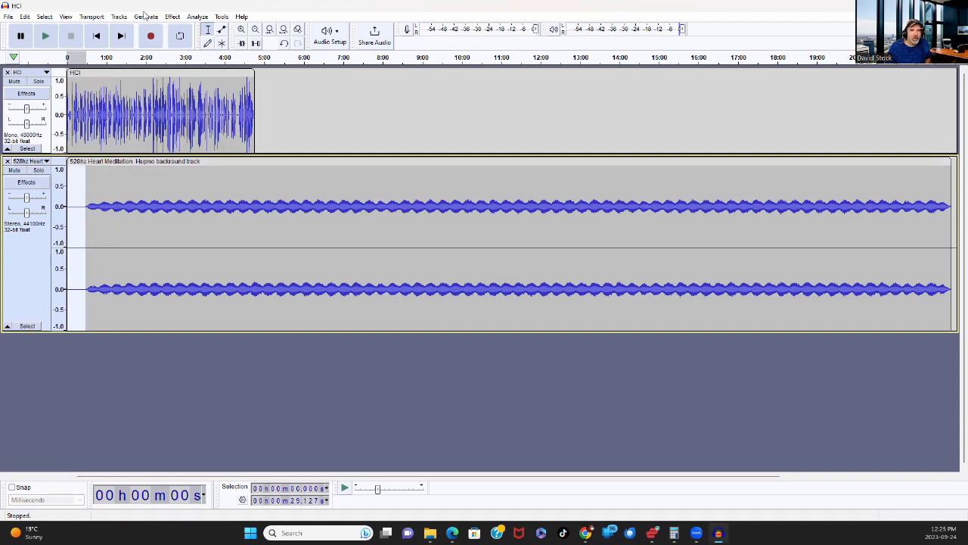
click(25, 16)
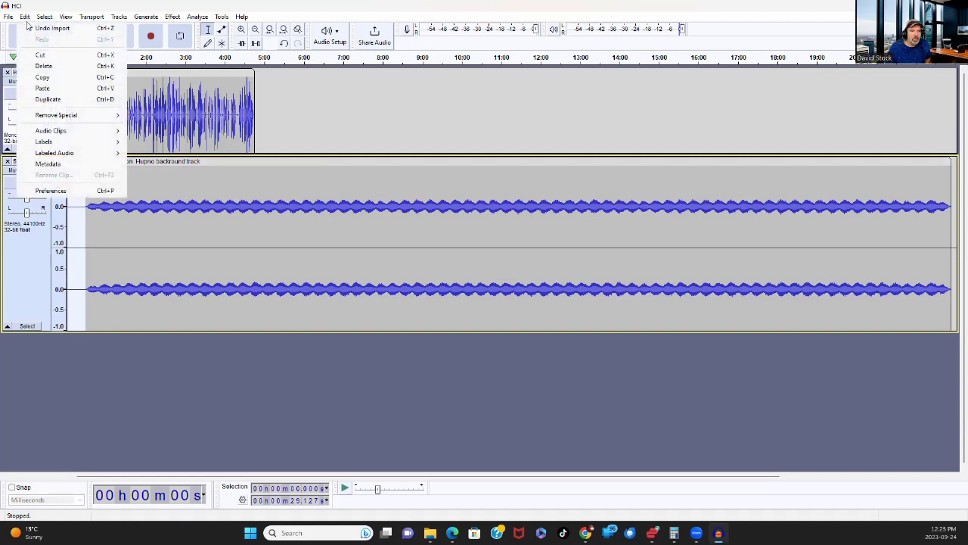
click(43, 66)
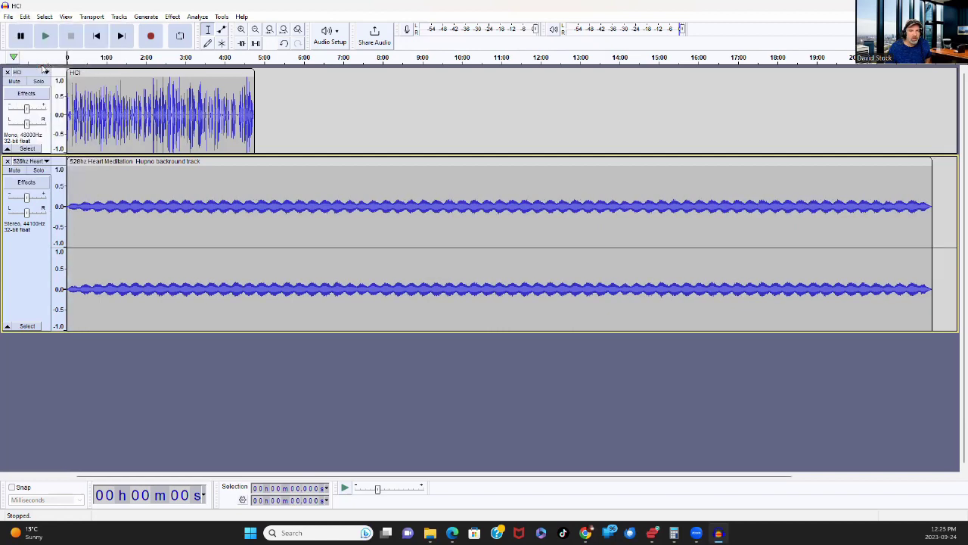
click(24, 17)
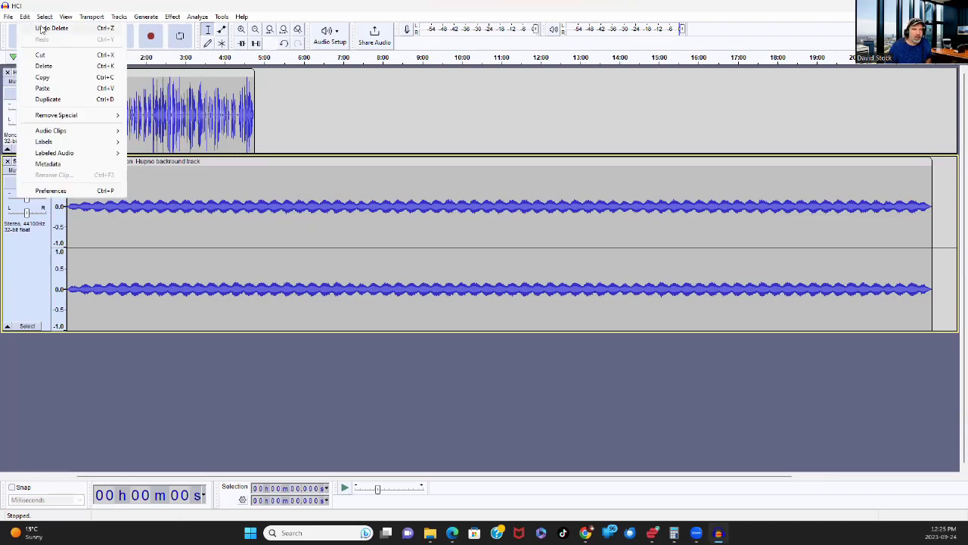
click(41, 29)
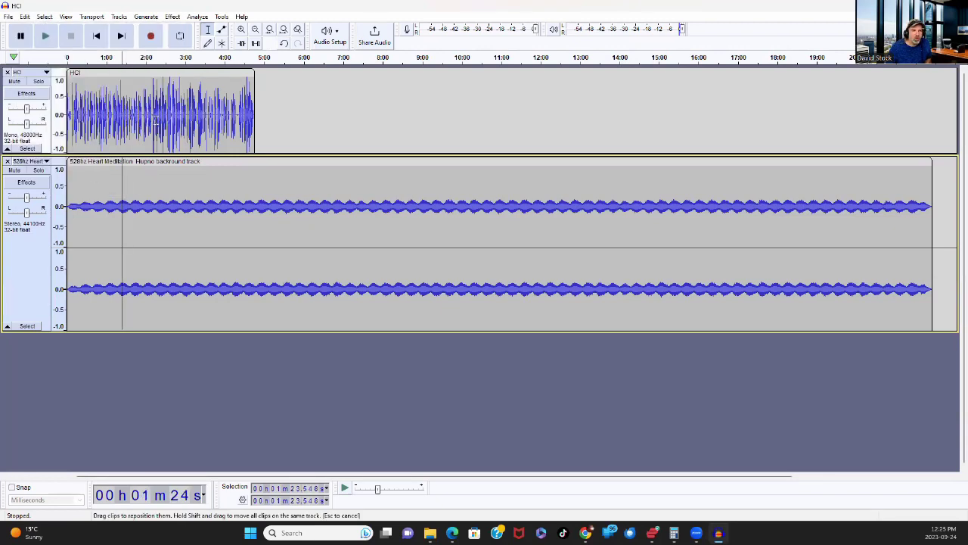
click(45, 36)
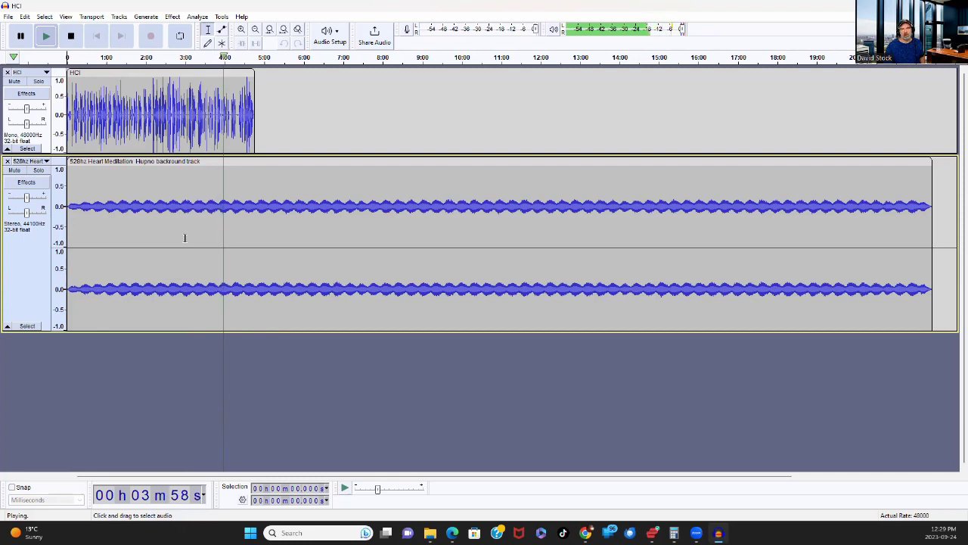
key(alt+f)
key(Escape)
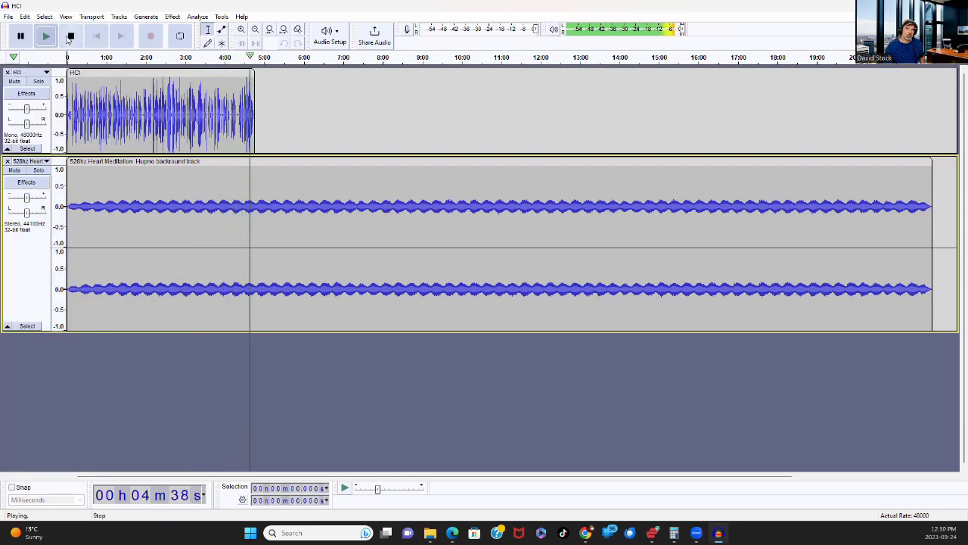
key(space)
key(space)
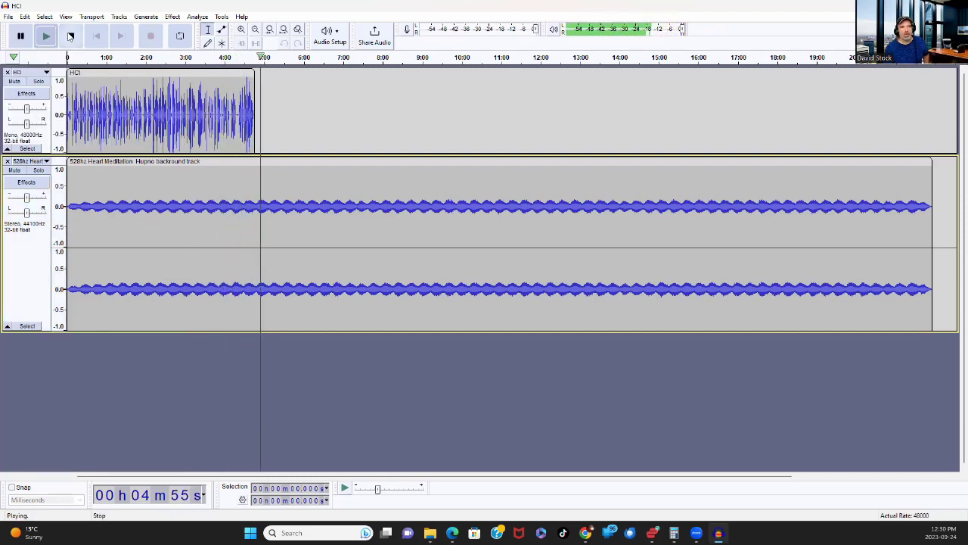
key(space)
Step: Import the saved HCI voice recording as a third track
click(8, 17)
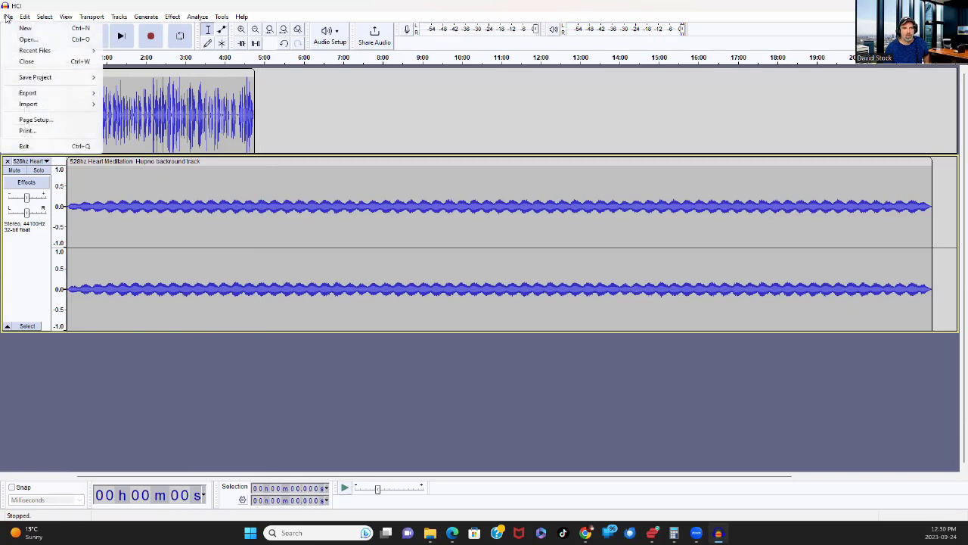
mouse_move(61, 106)
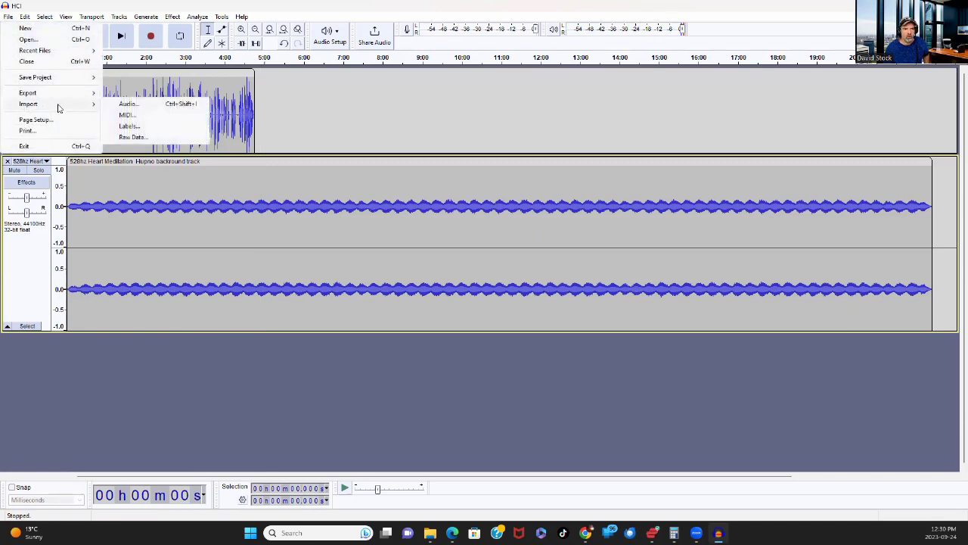
click(129, 104)
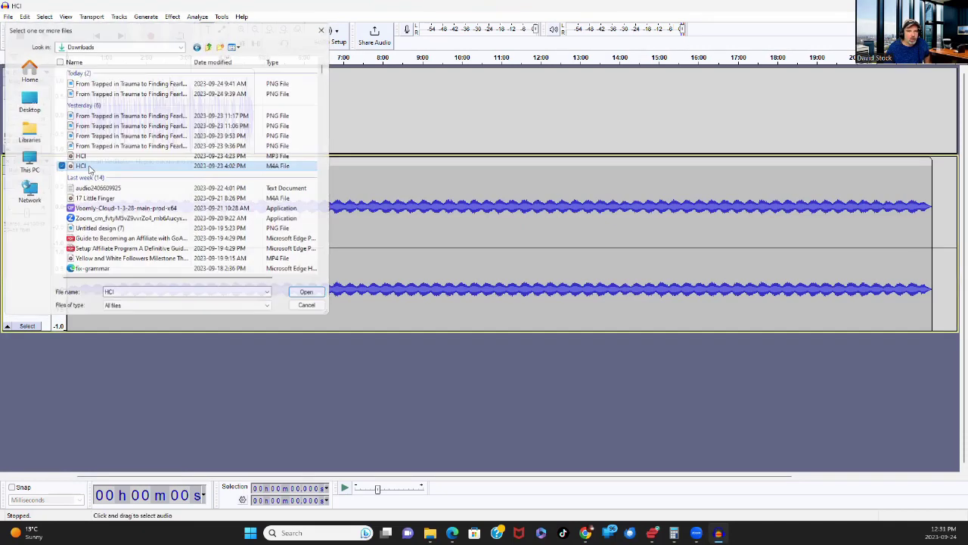
double_click(88, 166)
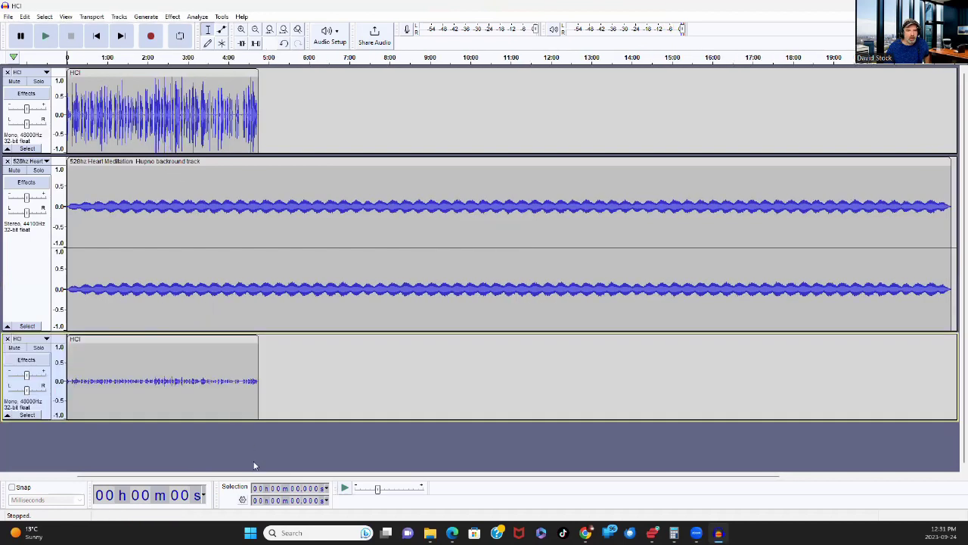
Step: Adjust track mutes to silence the third HCI track, then play the voice with the music bed
click(14, 170)
click(13, 81)
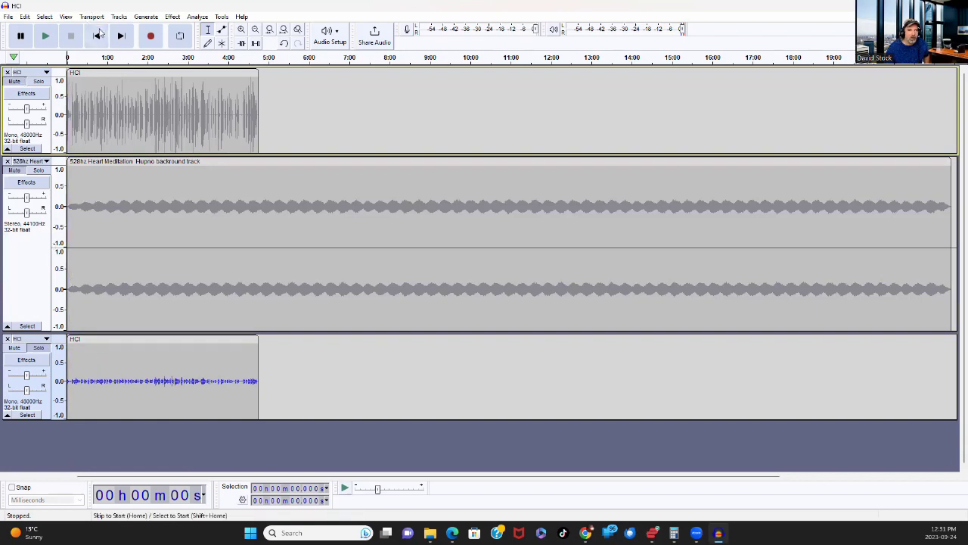
click(46, 37)
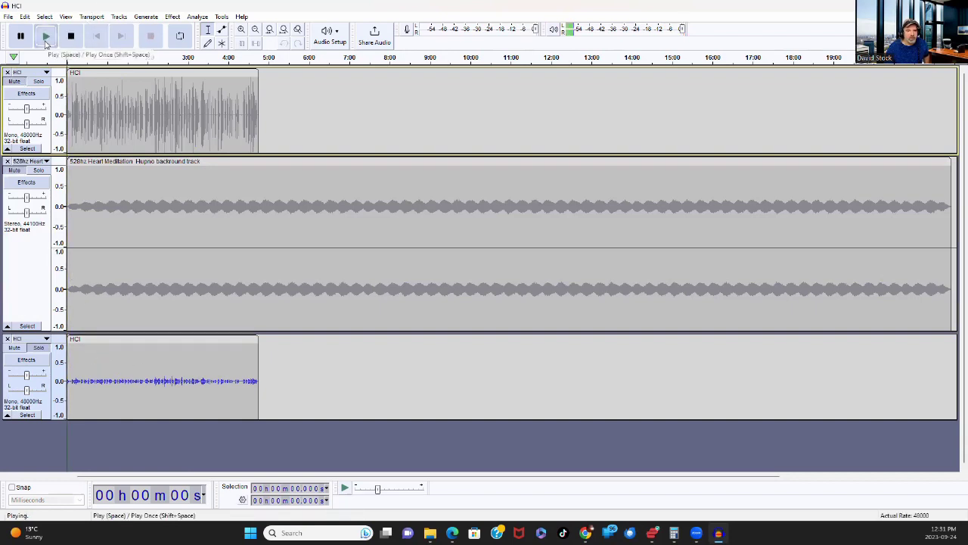
click(45, 36)
click(13, 347)
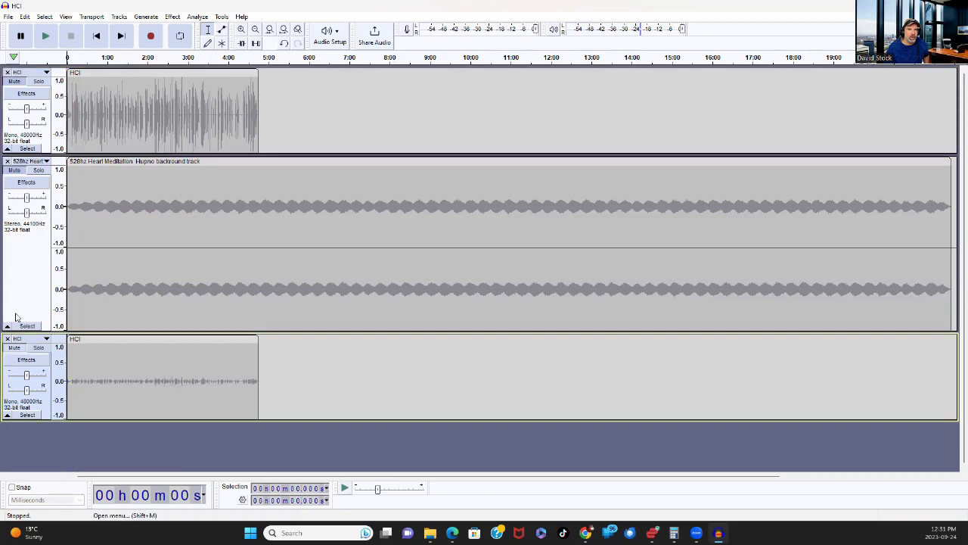
key(space)
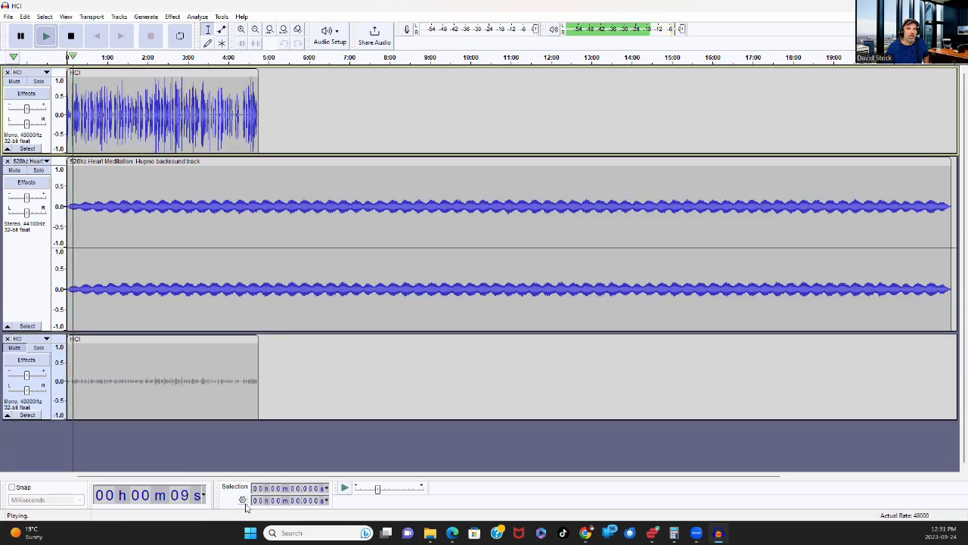
key(p)
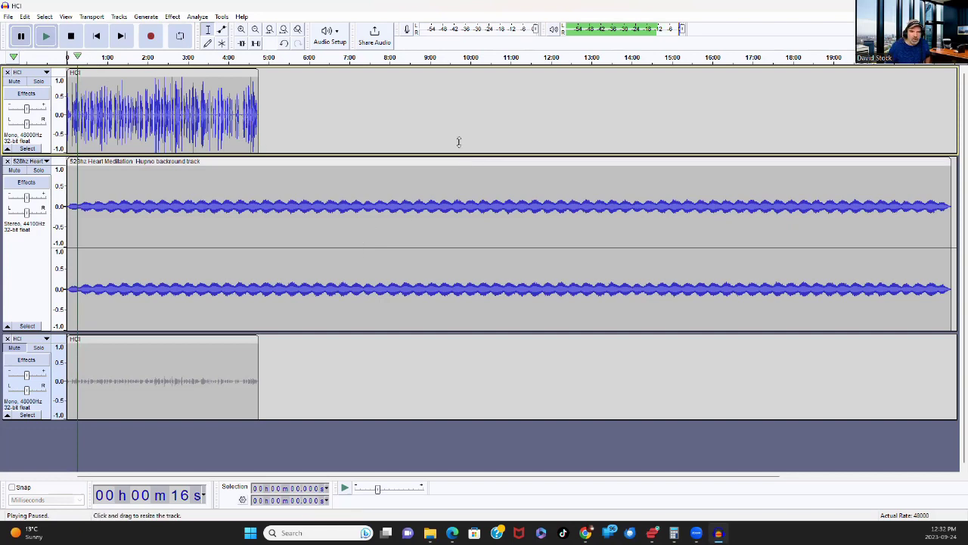
Step: Select the 528hz music bed from about 5:06.7 through to the end of the clip
click(273, 204)
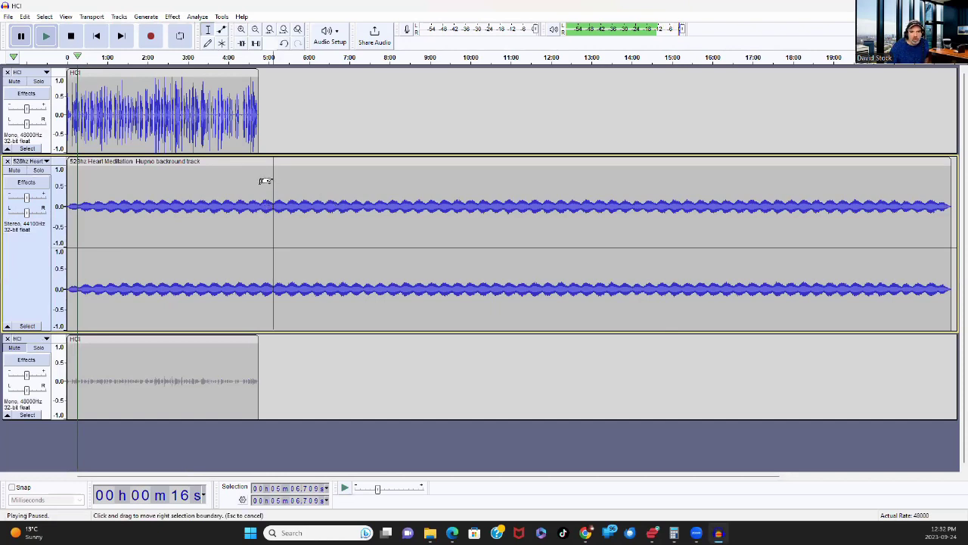
drag(276, 177, 958, 162)
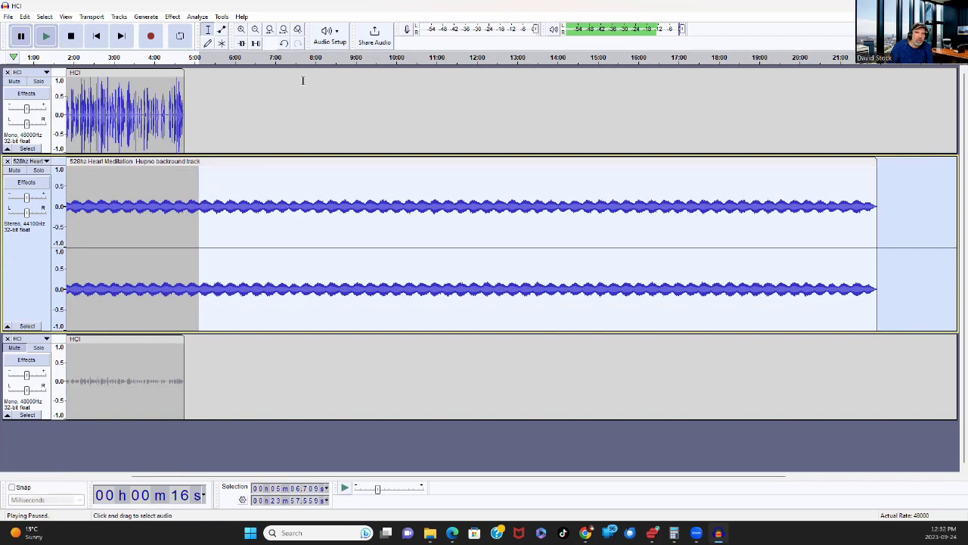
Step: Delete the music past about 5:07 and remove the duplicate third HCI track
click(25, 16)
click(44, 67)
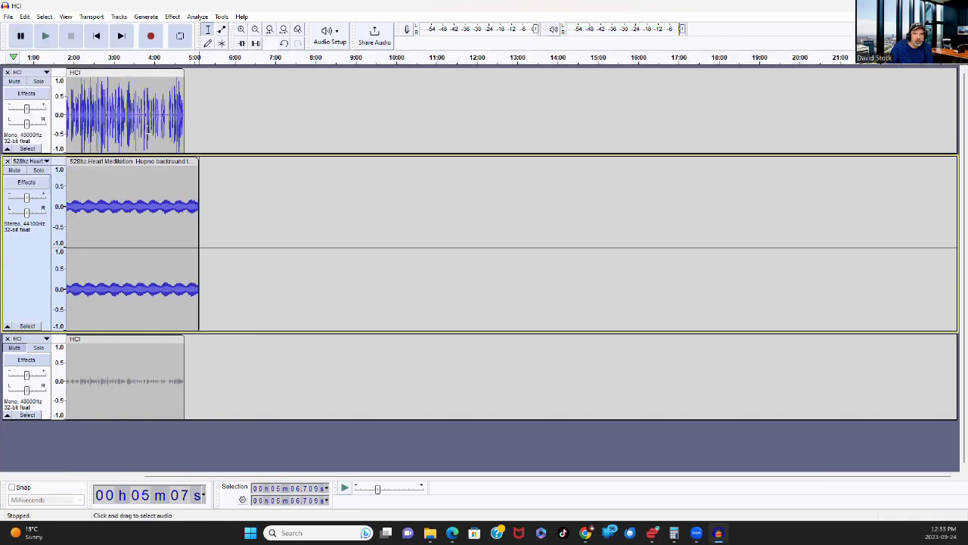
click(194, 195)
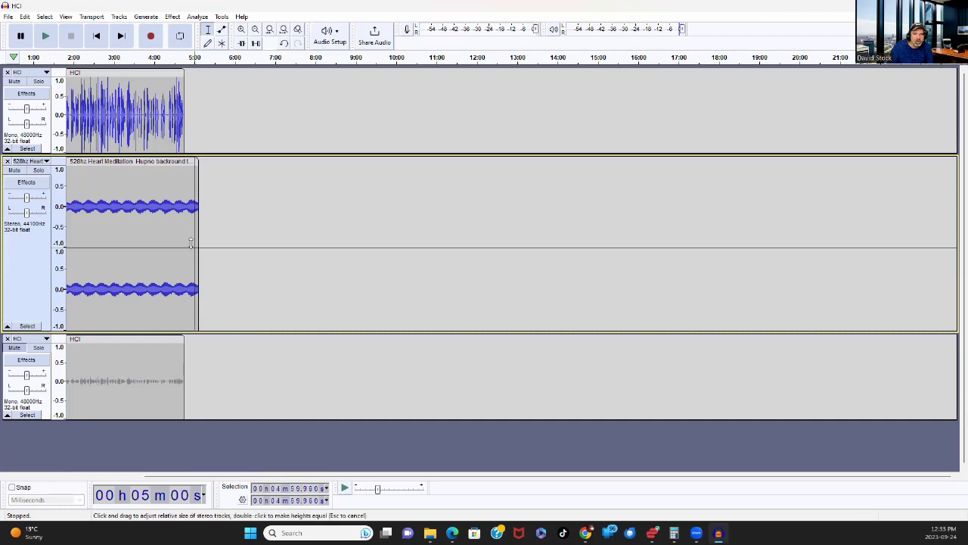
click(243, 29)
click(242, 29)
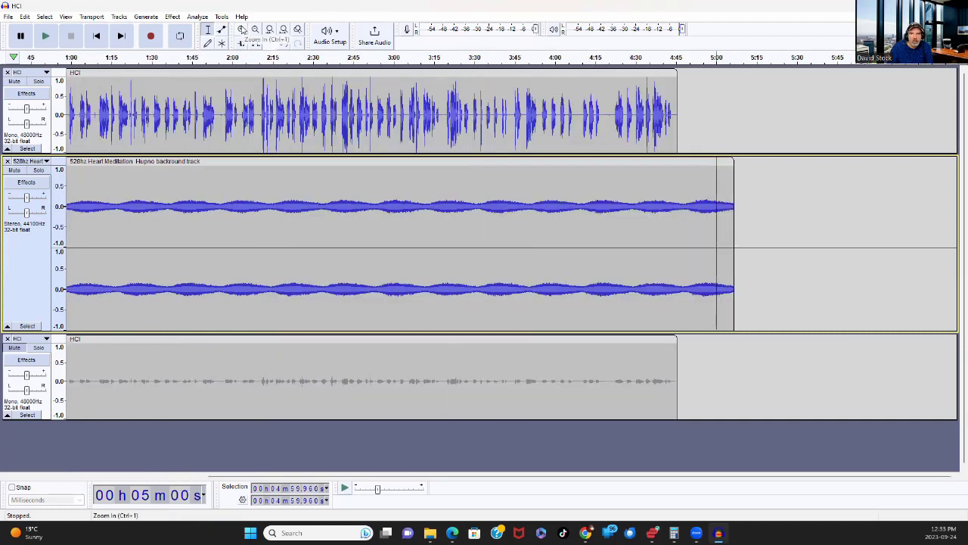
click(7, 338)
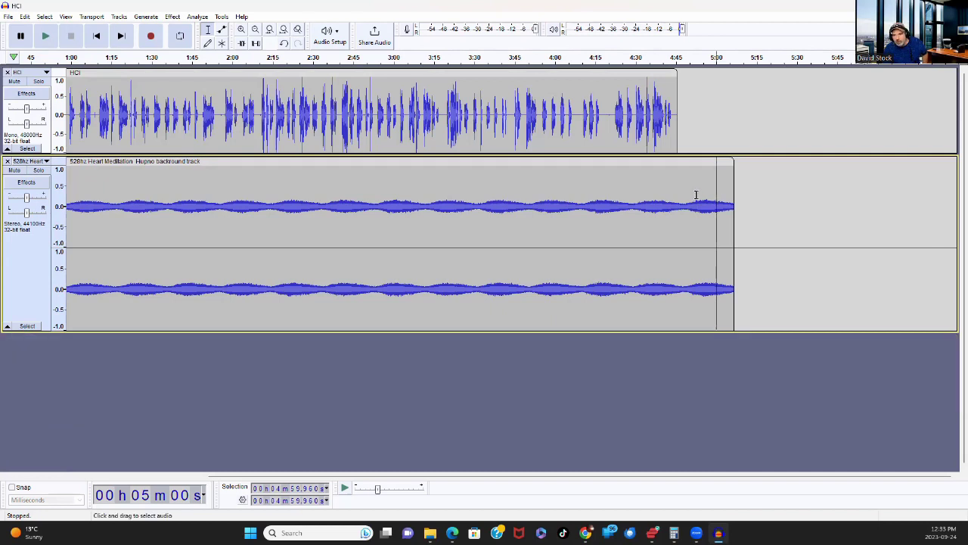
Step: Apply a Fade Out to the last ten seconds of the 528hz music bed
drag(706, 197, 735, 200)
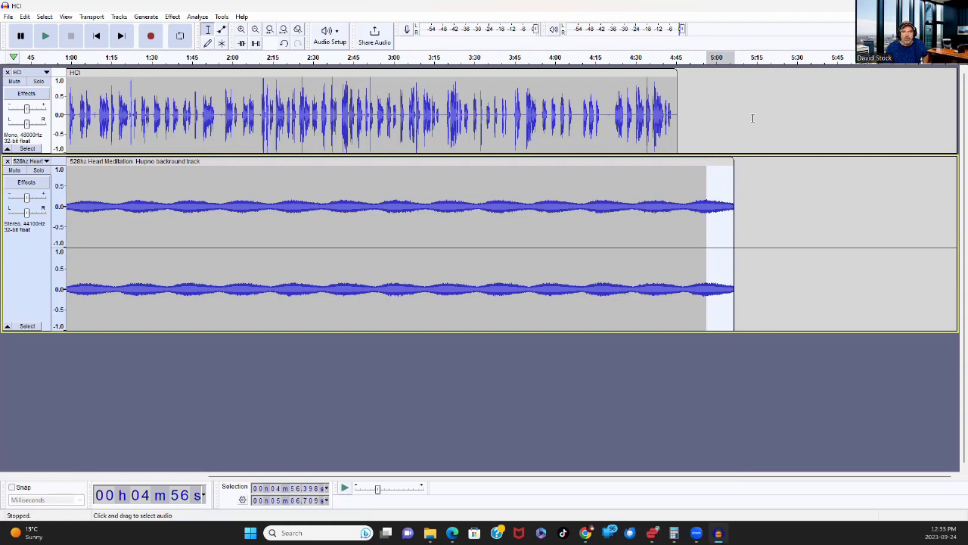
click(172, 18)
mouse_move(233, 87)
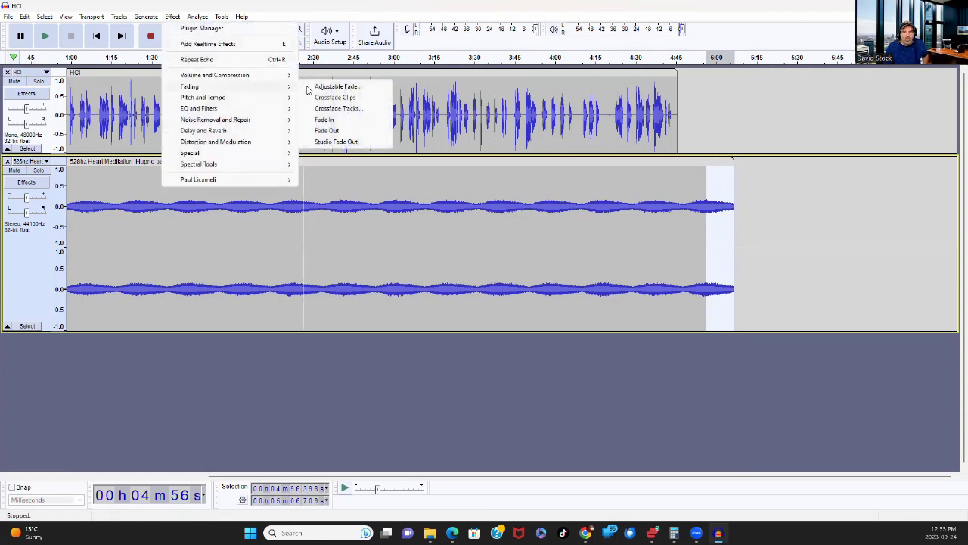
click(327, 130)
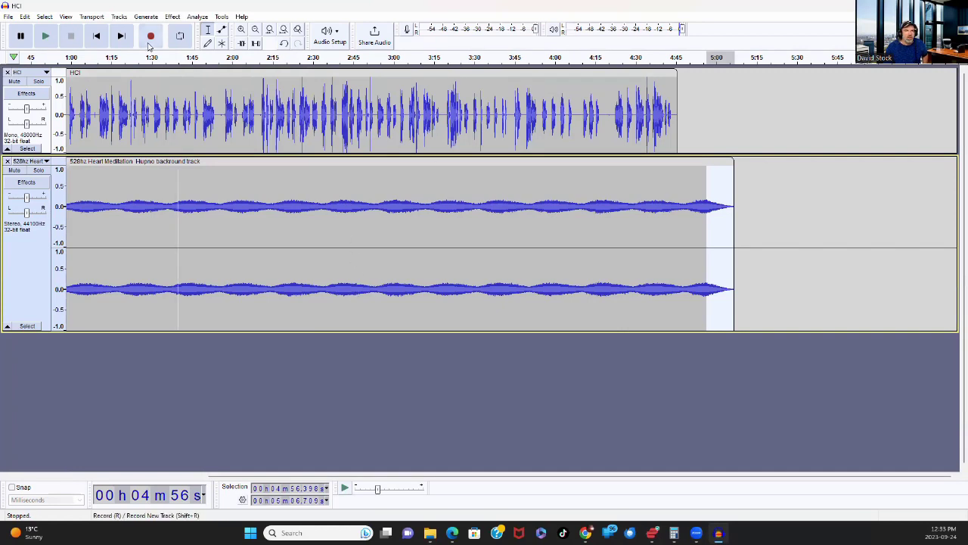
Step: Return to the project start, then set the edit point near the voice's end
click(96, 35)
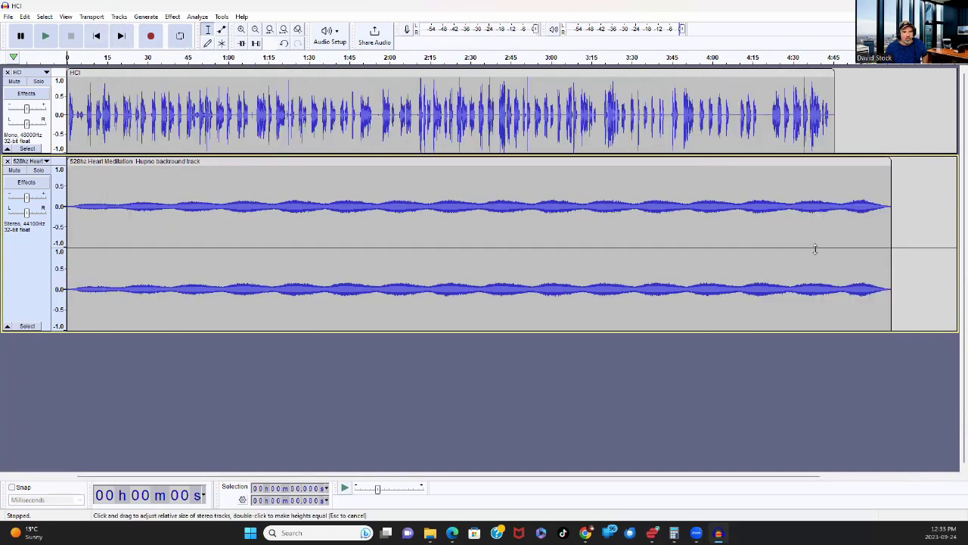
click(823, 113)
key(p)
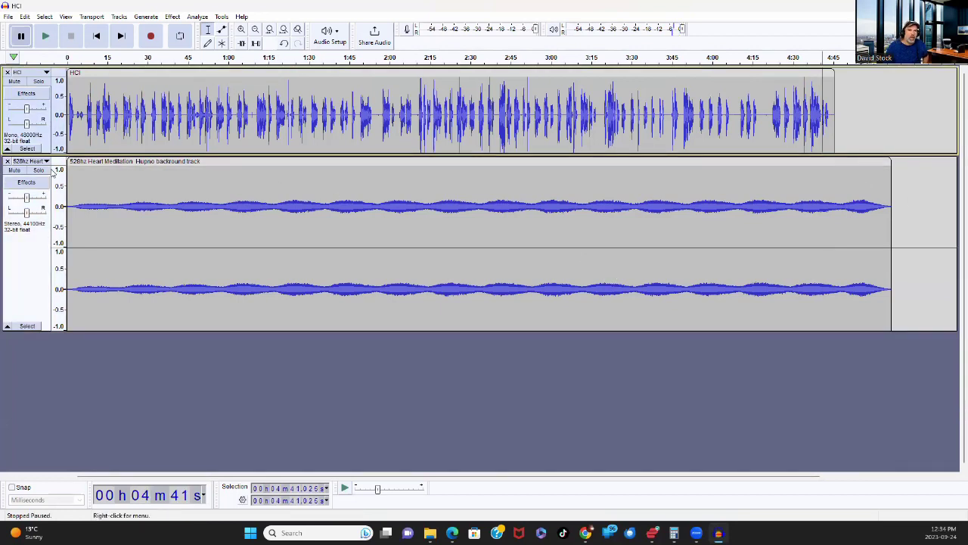
Step: Export the mix as MP3 named HCI in Downloads, replacing the existing HCI.mp3
click(7, 16)
mouse_move(30, 92)
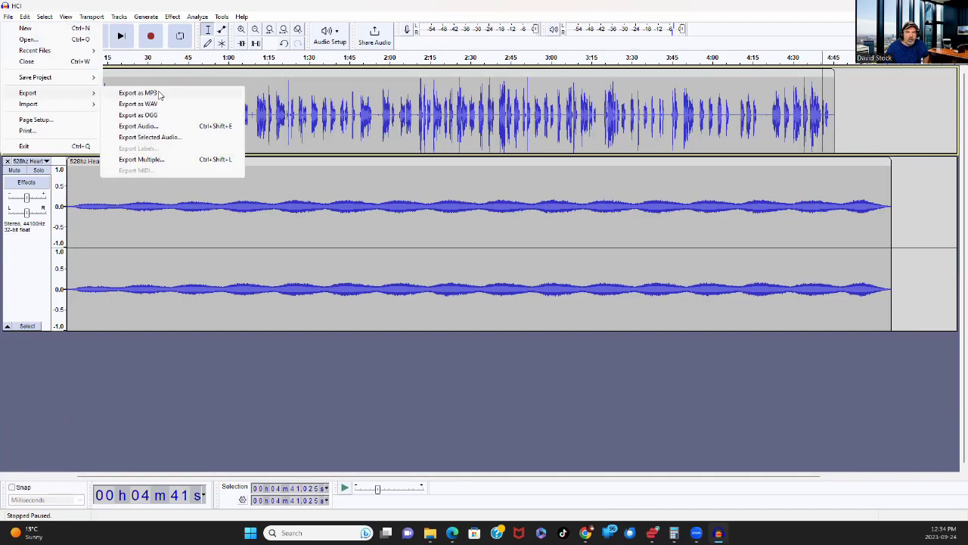
click(159, 93)
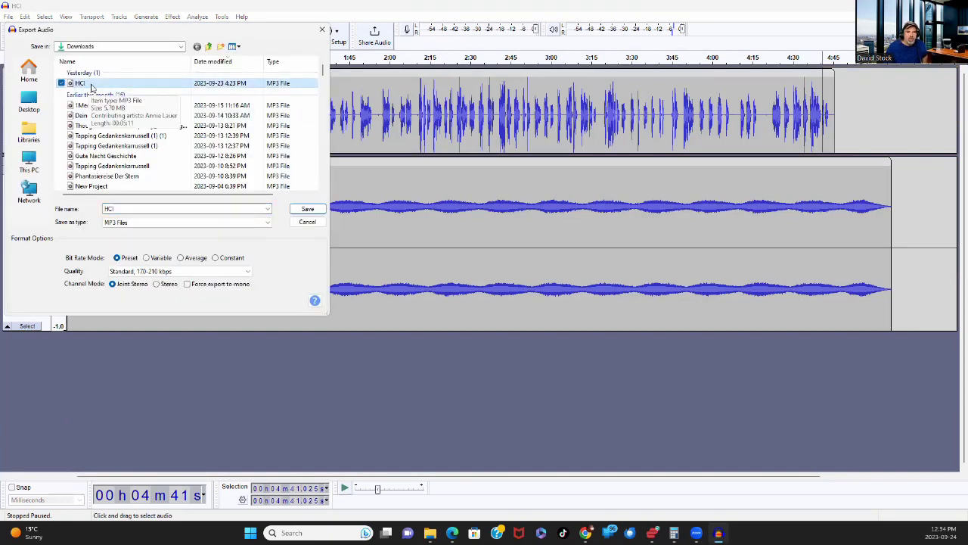
click(303, 210)
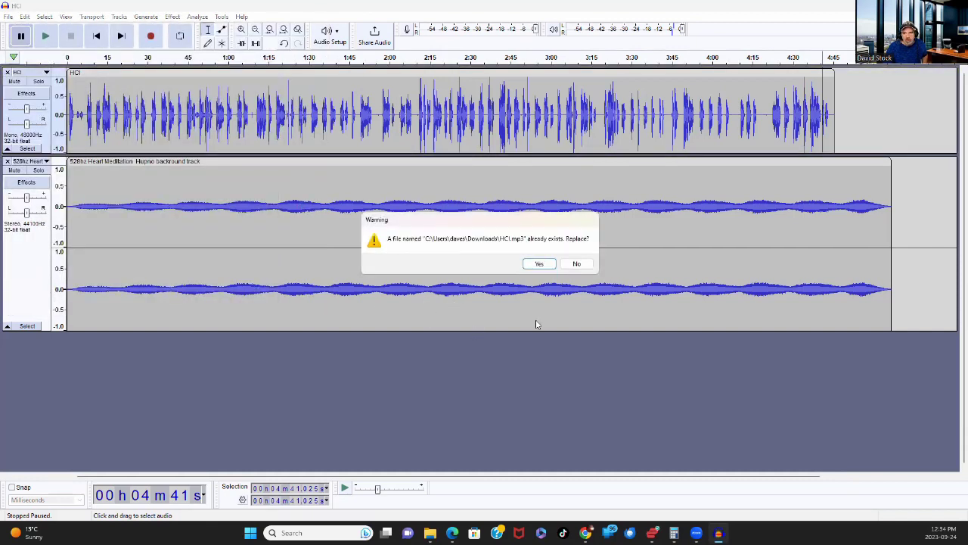
click(535, 264)
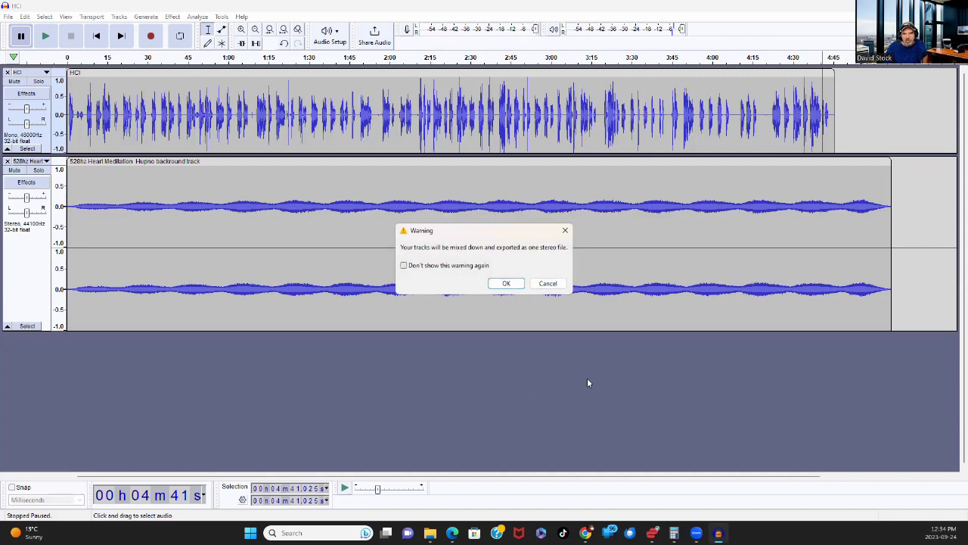
Step: Accept the stereo mix-down, tag the artist's name and year 2023, and complete the export
click(506, 283)
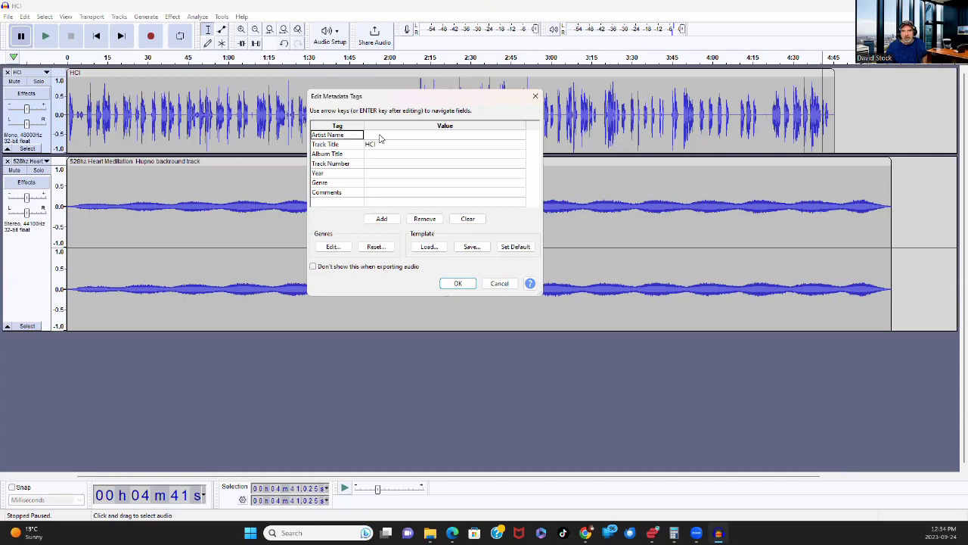
click(380, 136)
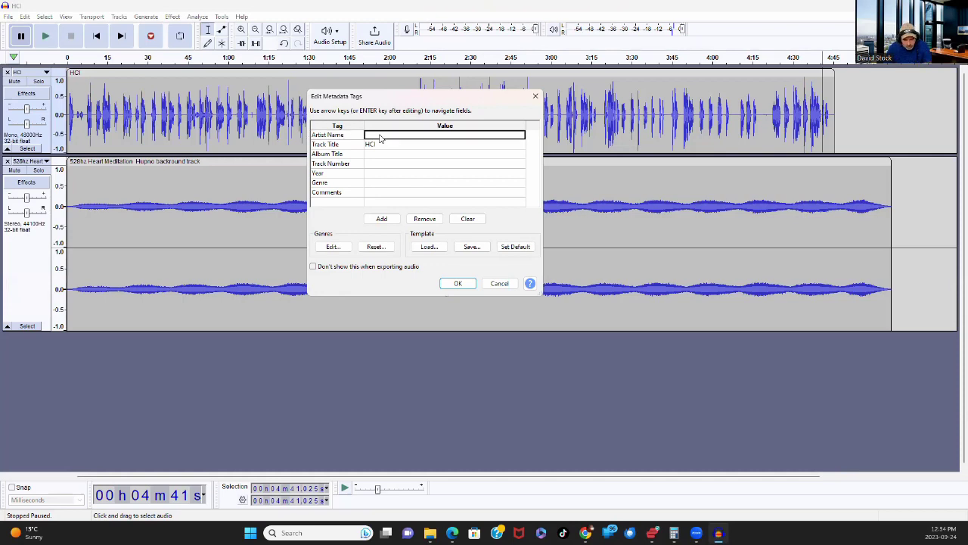
text(Annie)
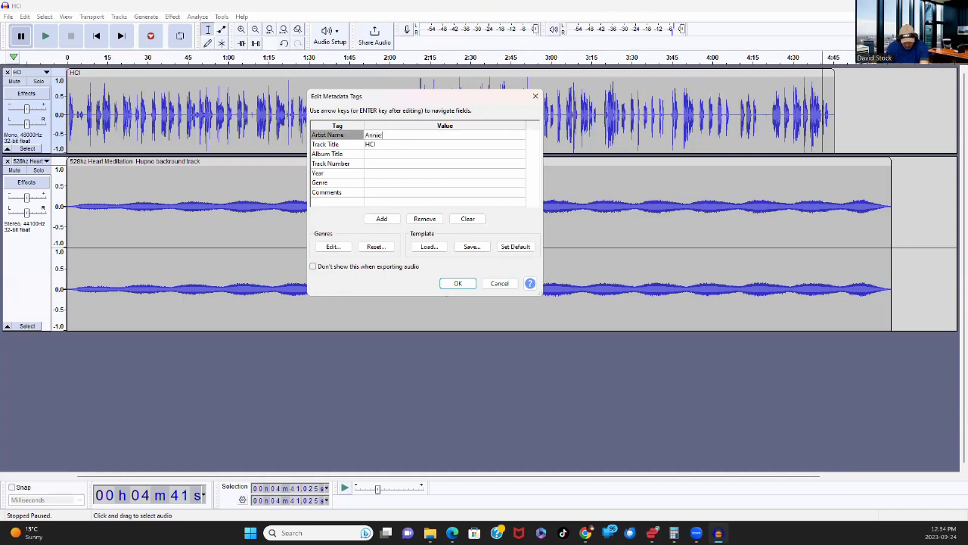
text( Lauer)
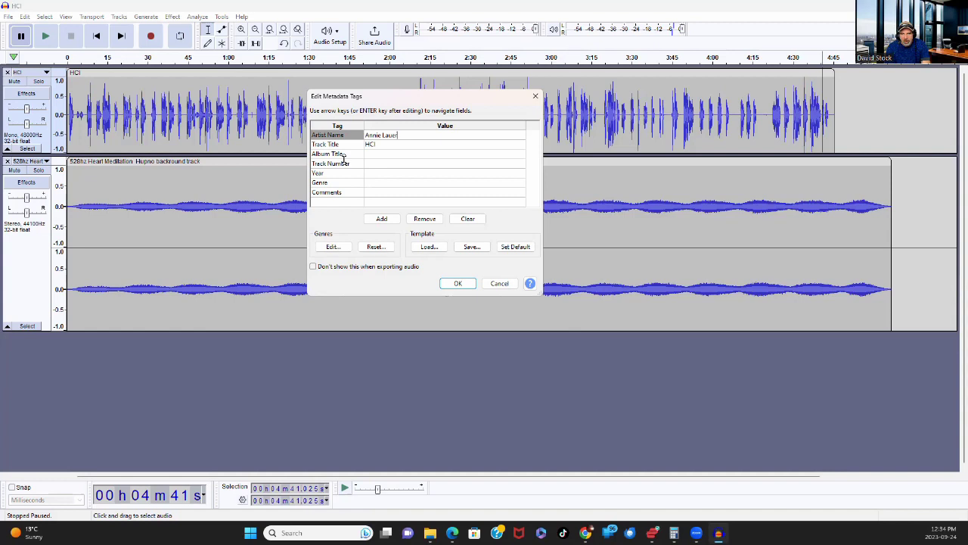
click(372, 177)
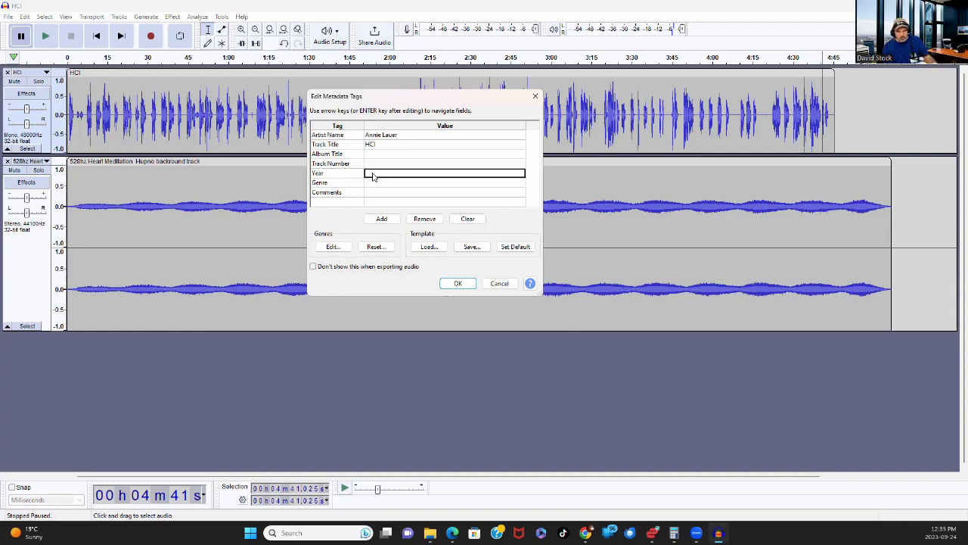
text(2023)
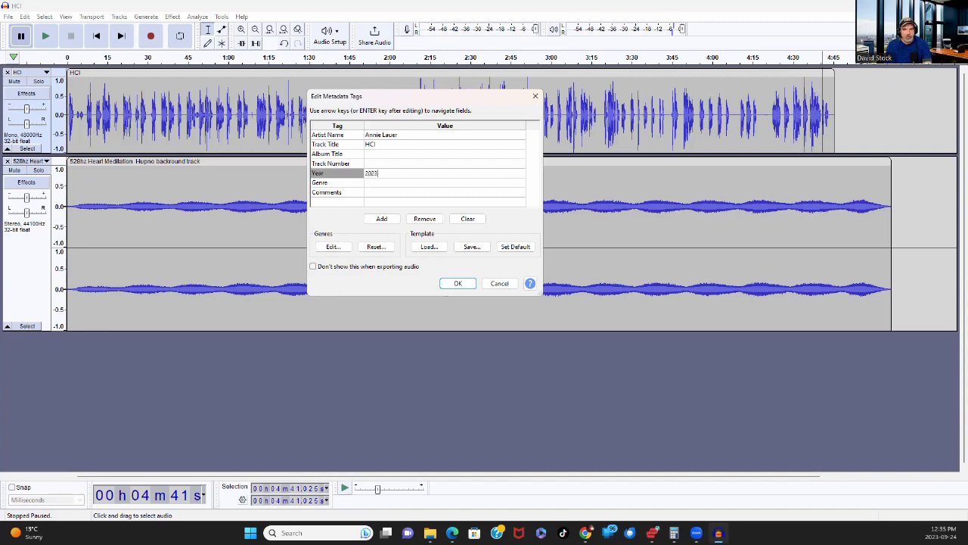
key(Return)
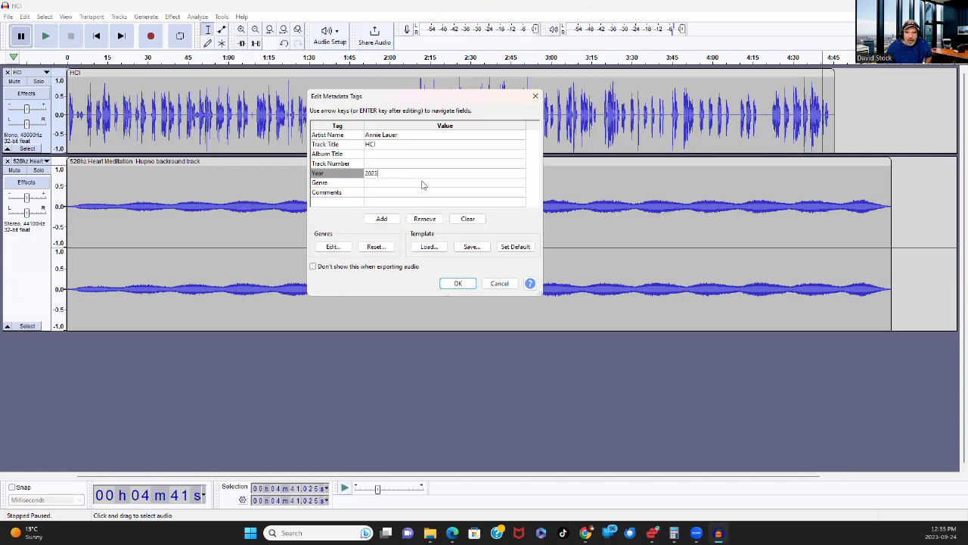
click(382, 218)
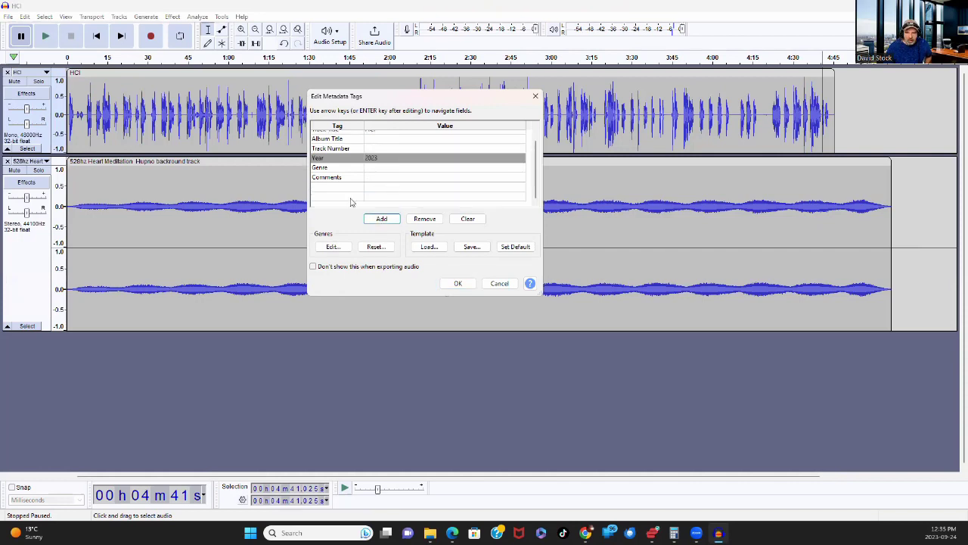
scroll(424, 182, up, 2)
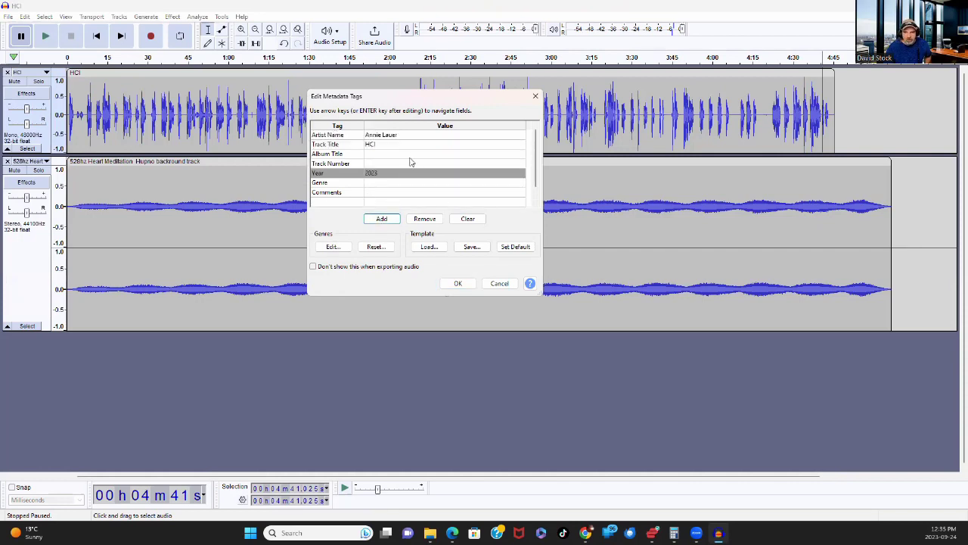
click(456, 283)
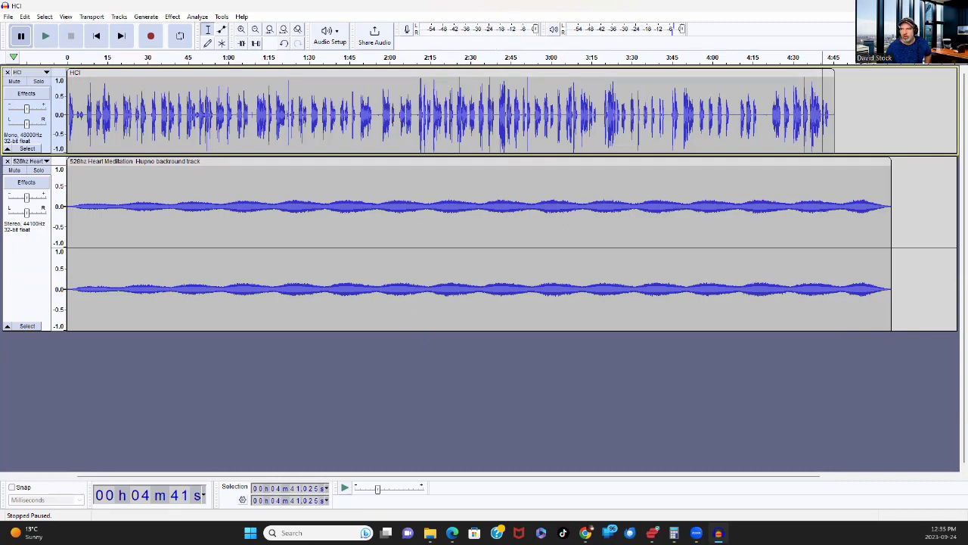
Step: Close the HCI project with Ctrl+W, bringing up the save-changes prompt
key(ctrl+w)
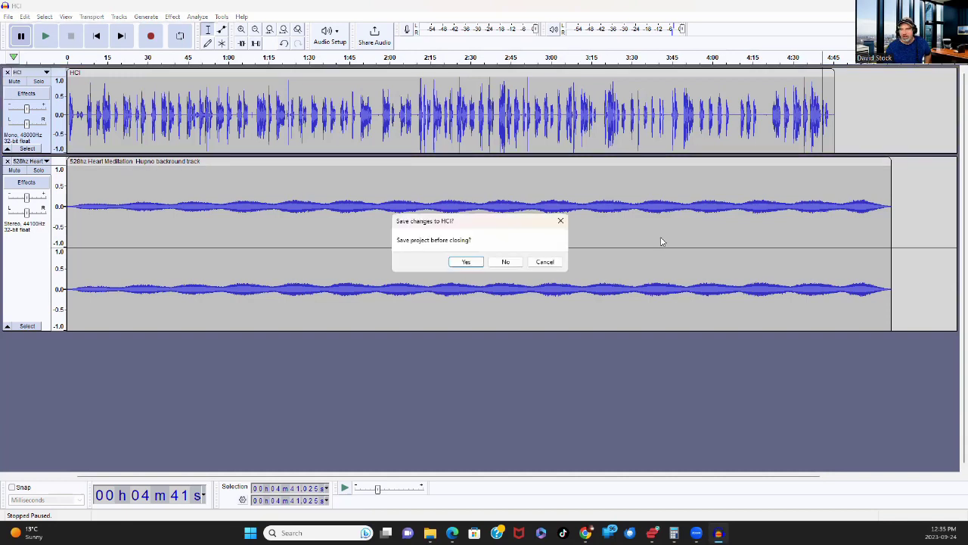